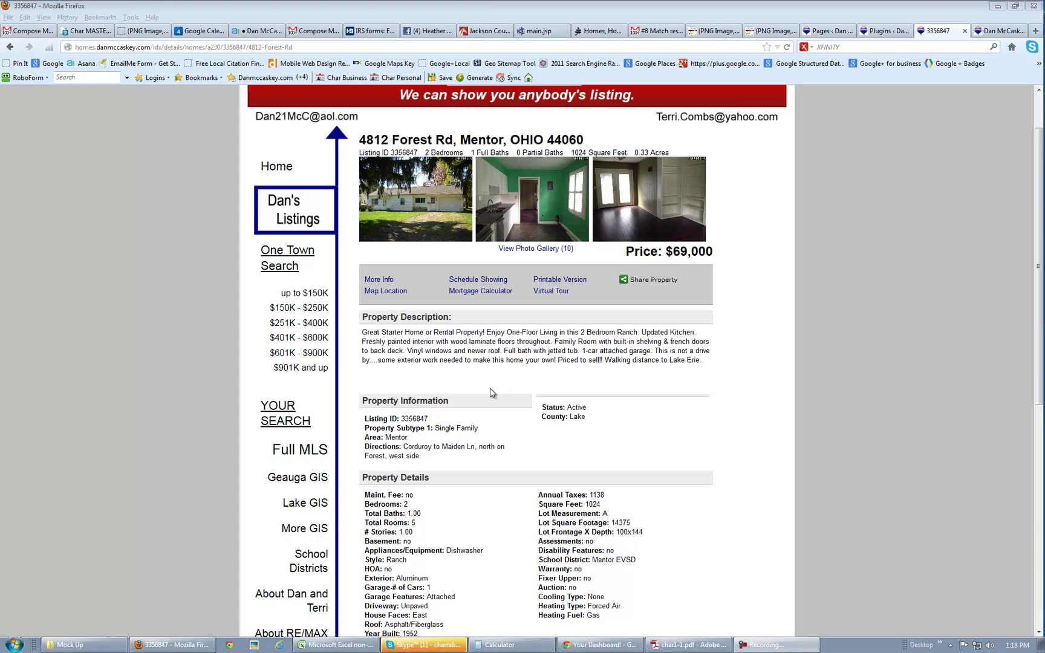
# - Switch from the Firefox listing for 4812 Forest Rd to the IDX Broker dashboard in Chrome
pyautogui.click(588, 647)
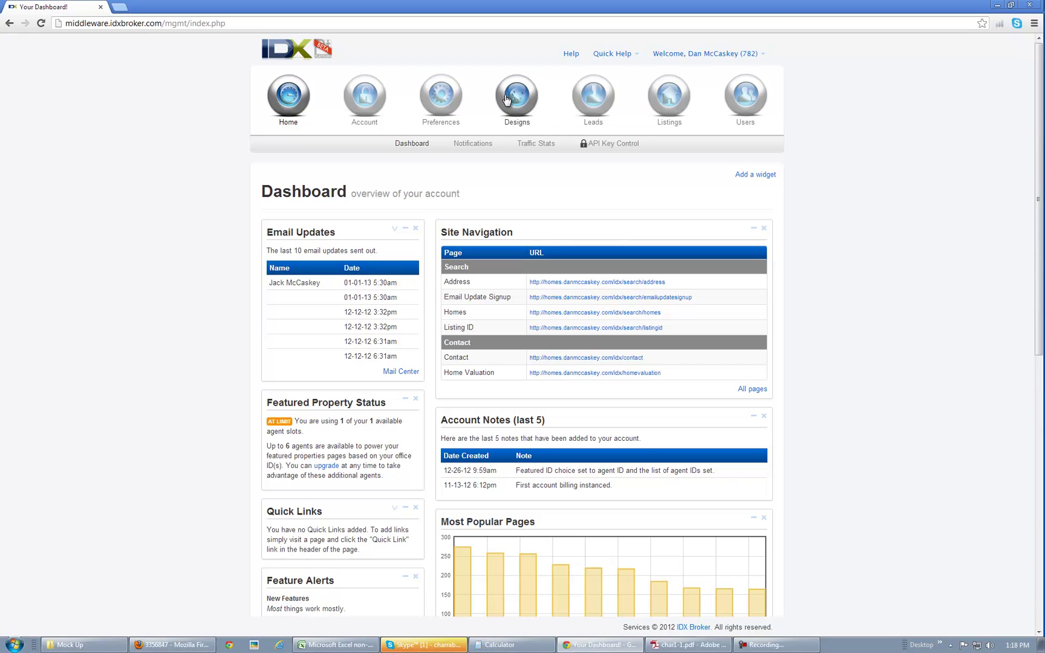
# - Go to Designs > Pages and open the Fields link for the homes details page
pyautogui.moveTo(499, 112)
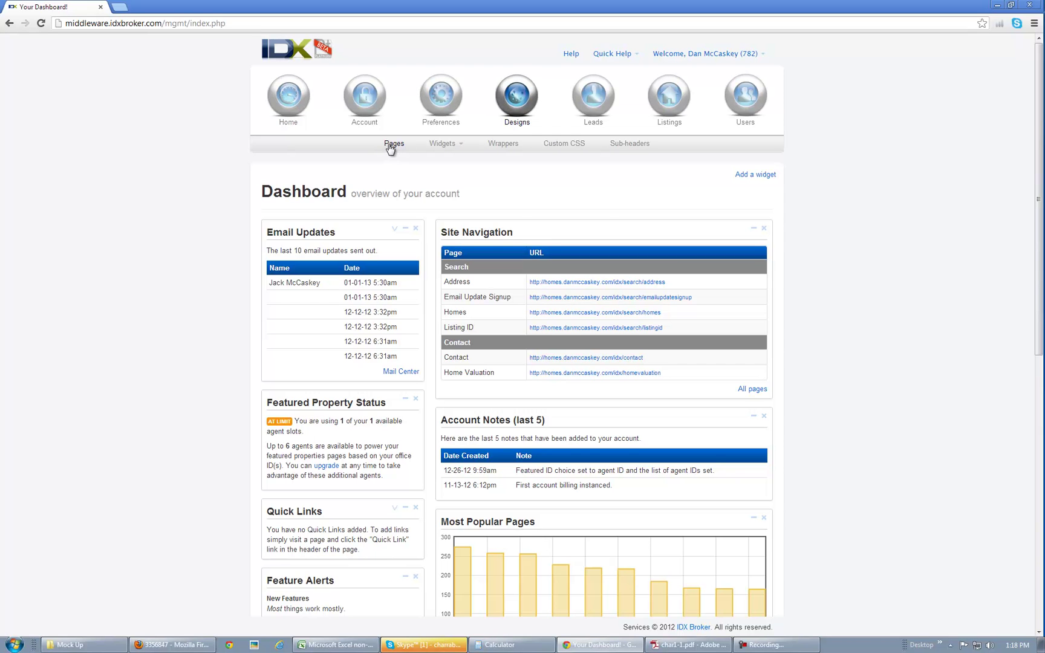
pyautogui.click(393, 144)
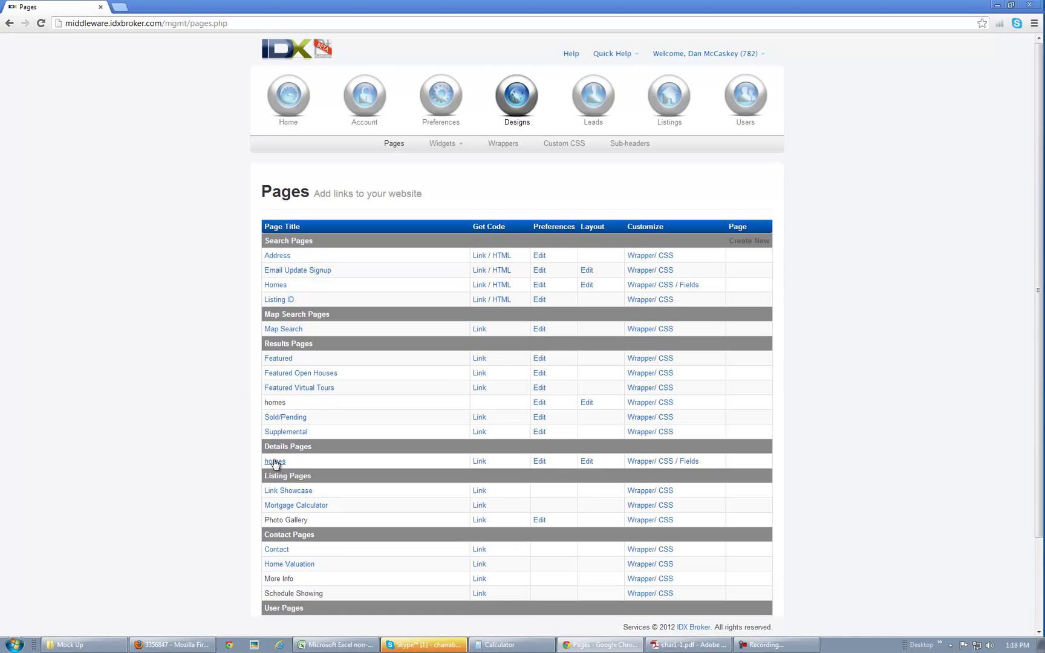
pyautogui.click(689, 462)
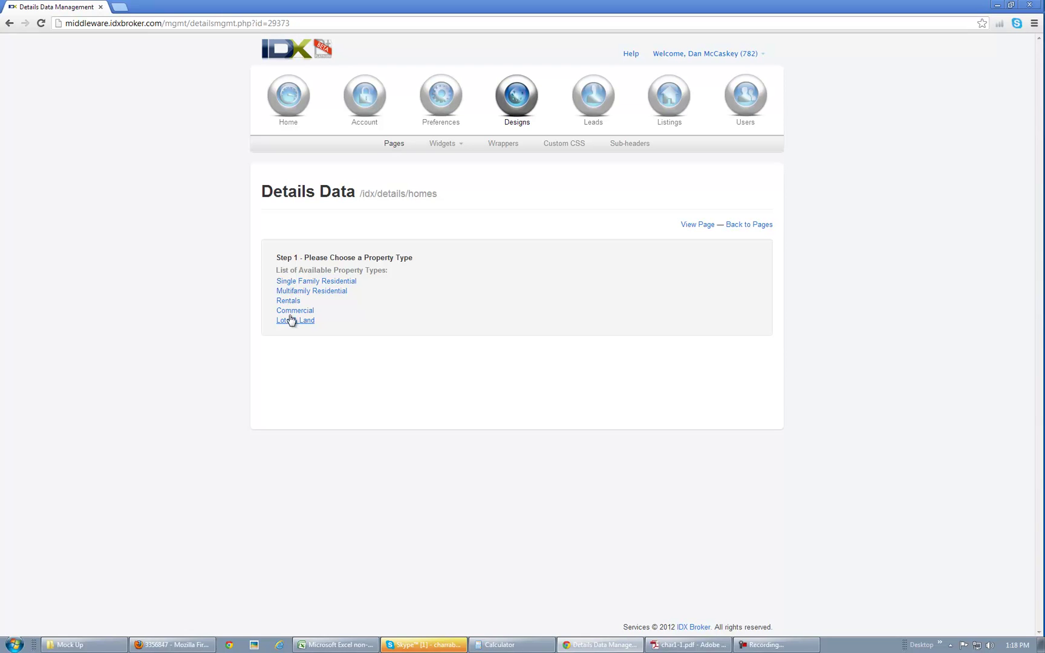
# - Load the Single Family Residential layout and look over its containers
pyautogui.click(306, 282)
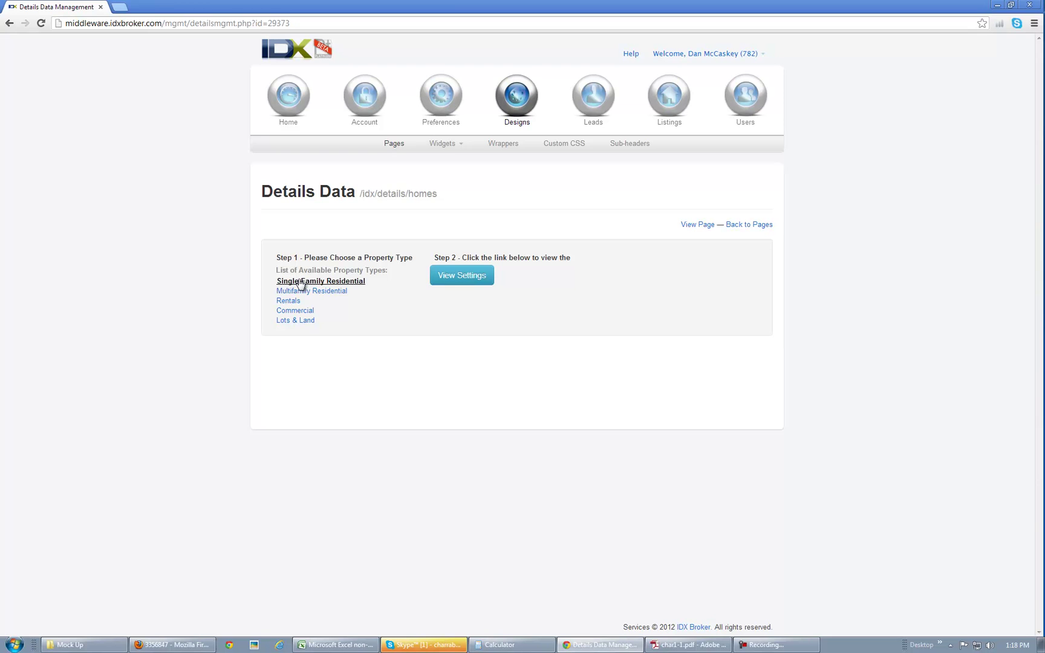
pyautogui.click(465, 275)
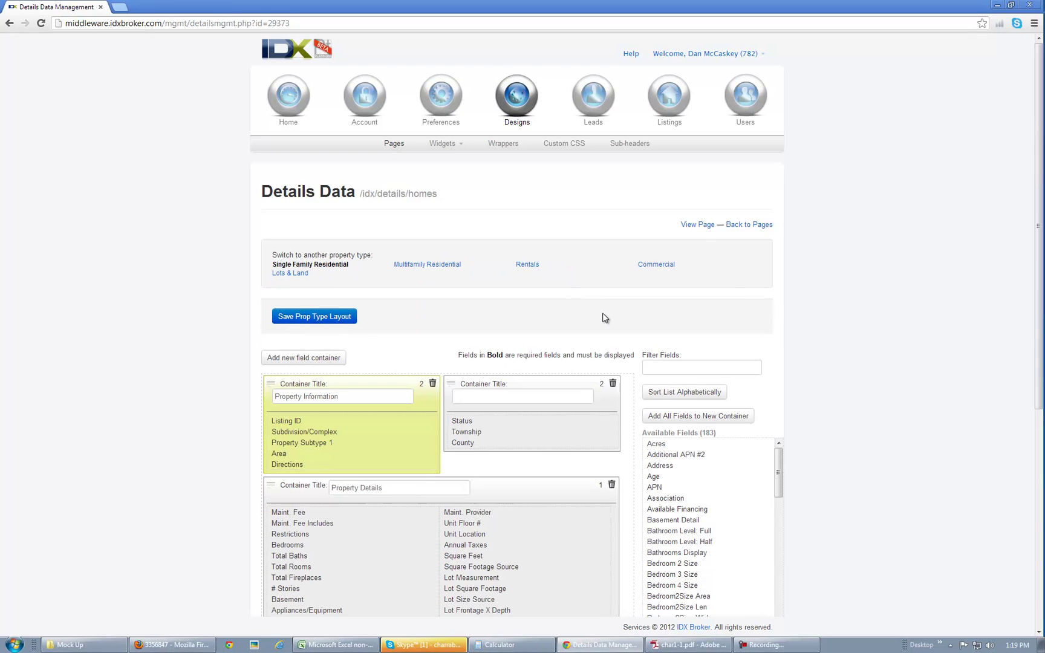
pyautogui.scroll(-3, 867, 213)
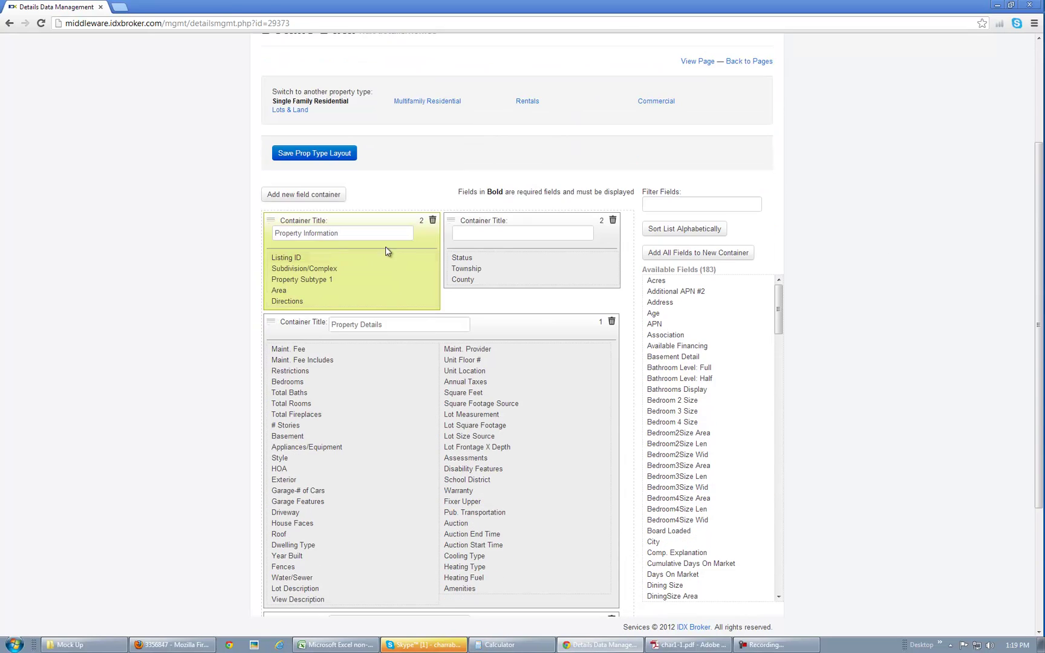
pyautogui.scroll(-3, 849, 287)
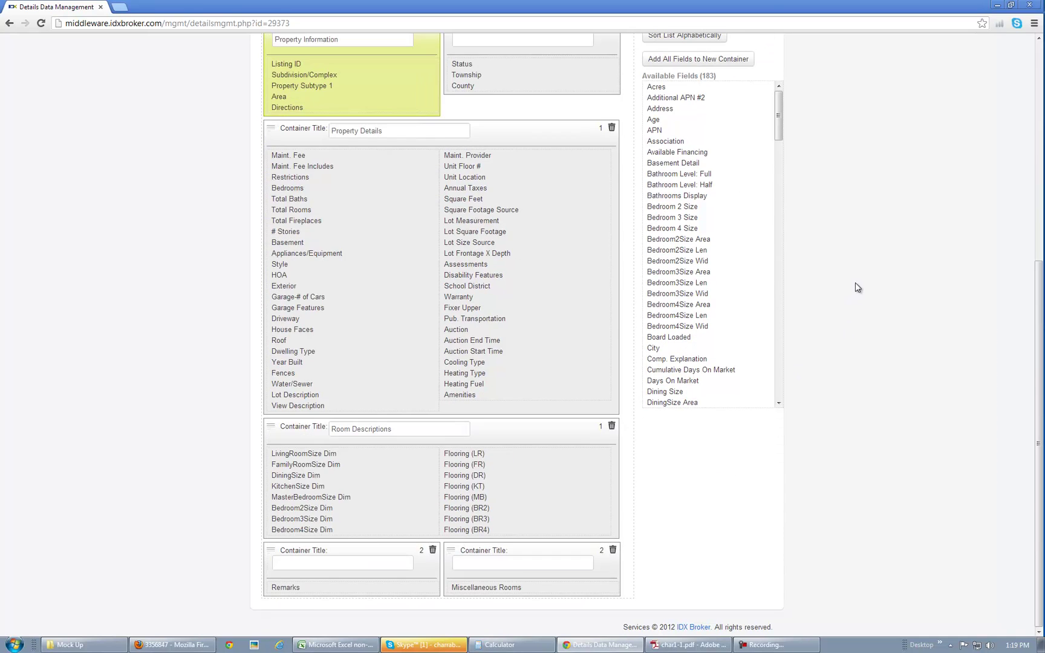
pyautogui.scroll(6, 850, 287)
pyautogui.scroll(-3, 846, 291)
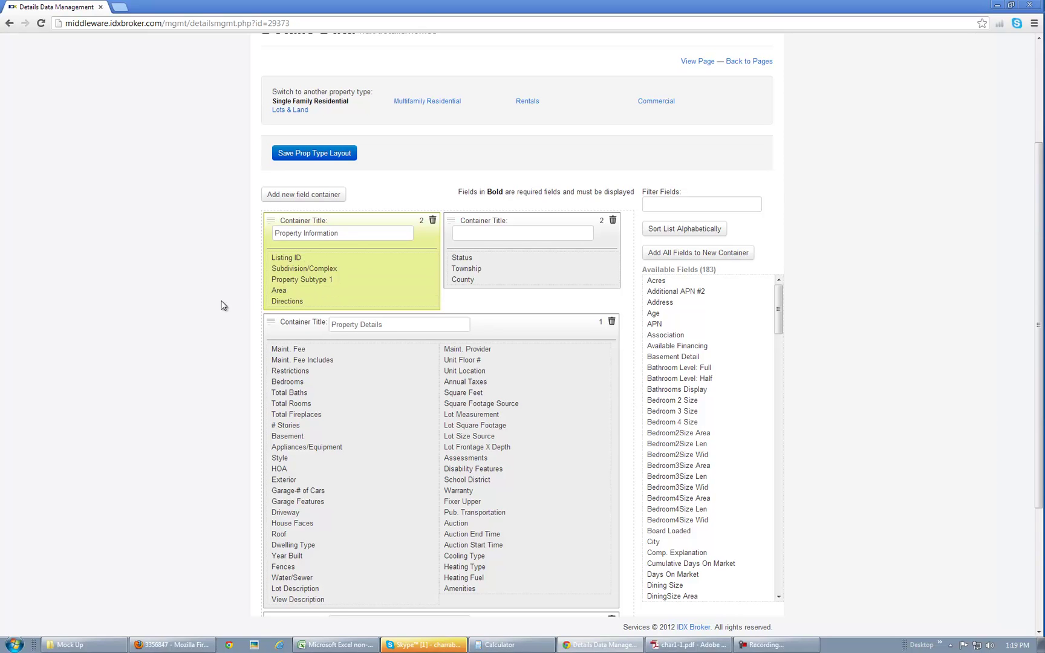
pyautogui.scroll(-2, 218, 299)
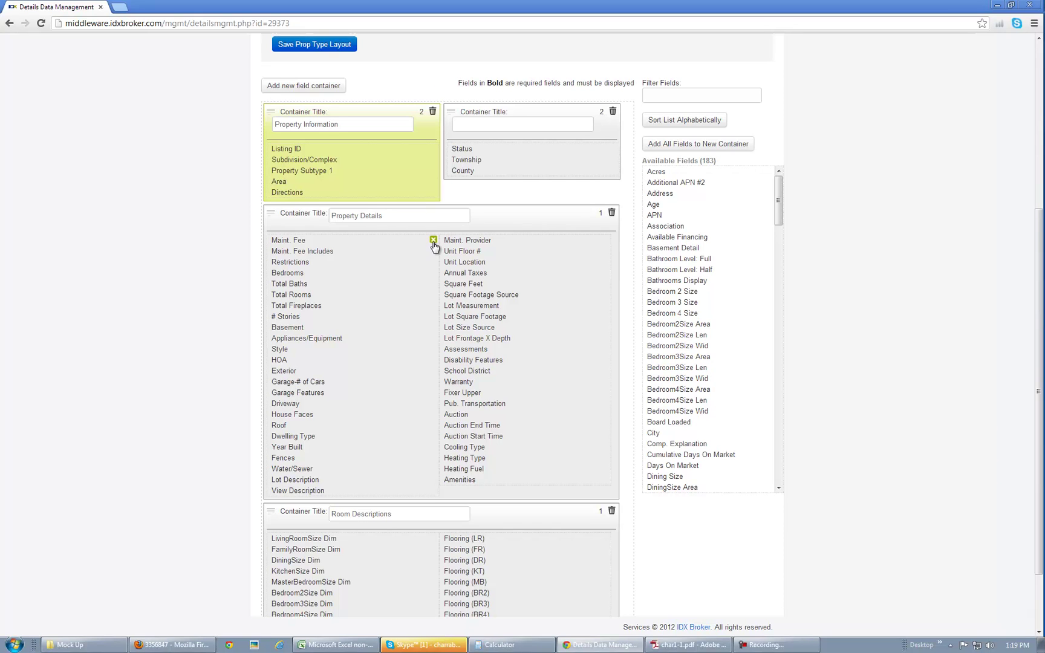
# - Remove Status and Township, then gather all available fields into the second container
pyautogui.click(614, 149)
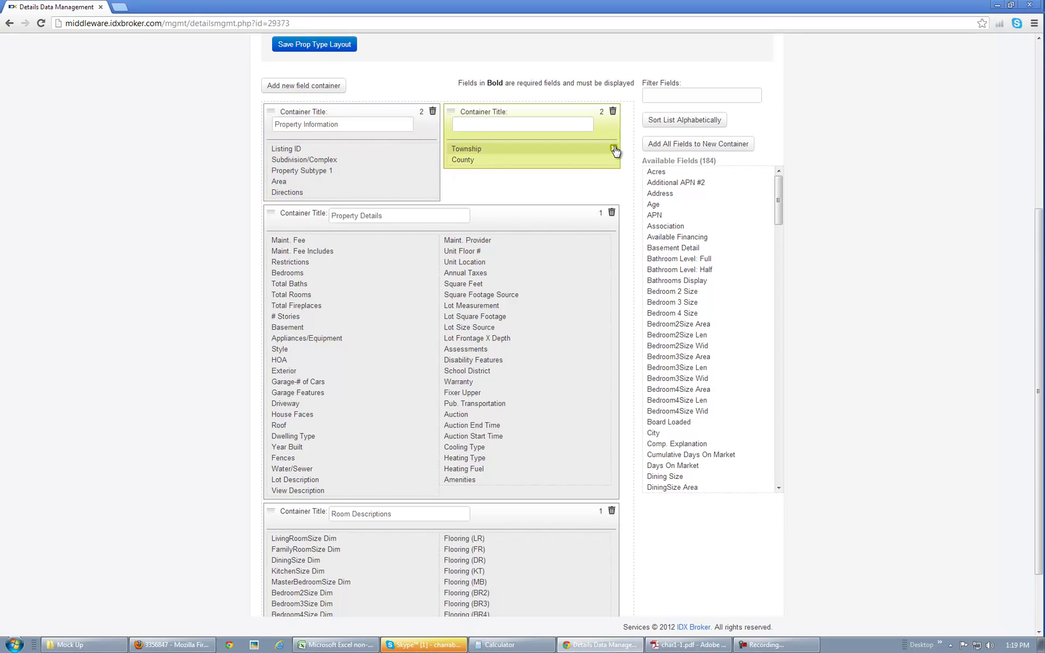
pyautogui.click(614, 149)
pyautogui.click(613, 148)
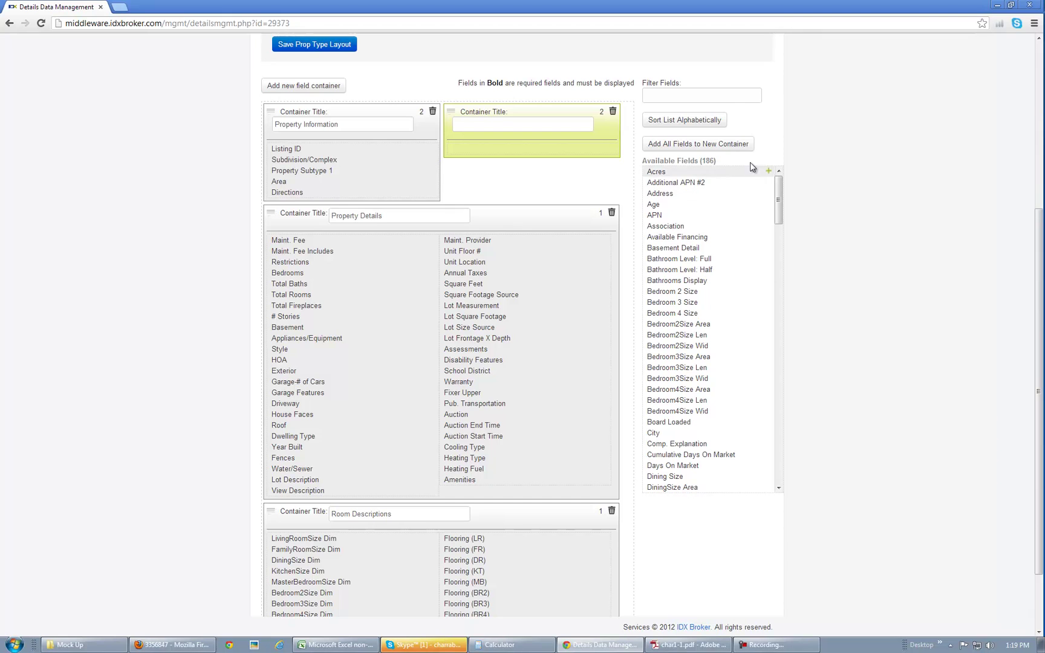
pyautogui.click(688, 145)
pyautogui.click(688, 145)
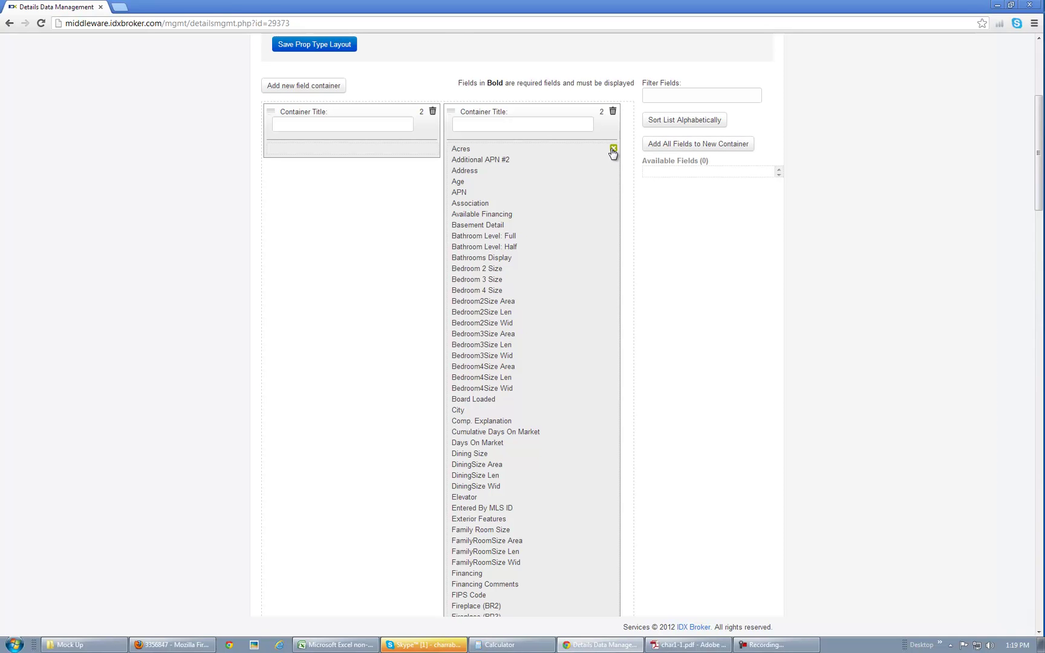
pyautogui.scroll(-8, 600, 201)
pyautogui.scroll(13, 600, 200)
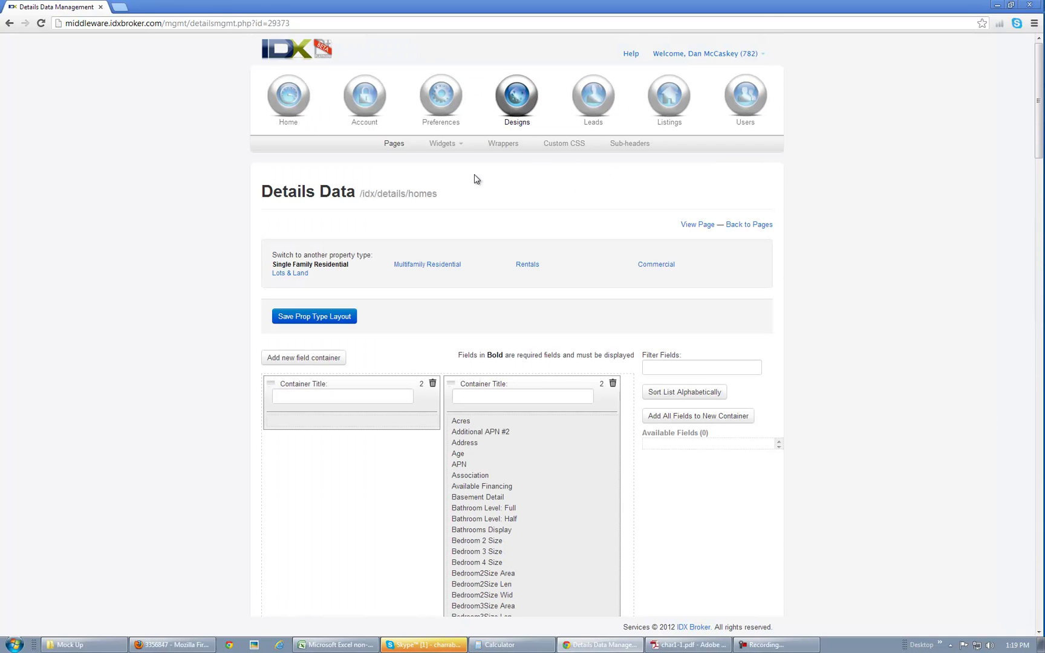
# - Reload the Single Family Residential layout without saving, restoring its 183 Available Fields
pyautogui.click(394, 144)
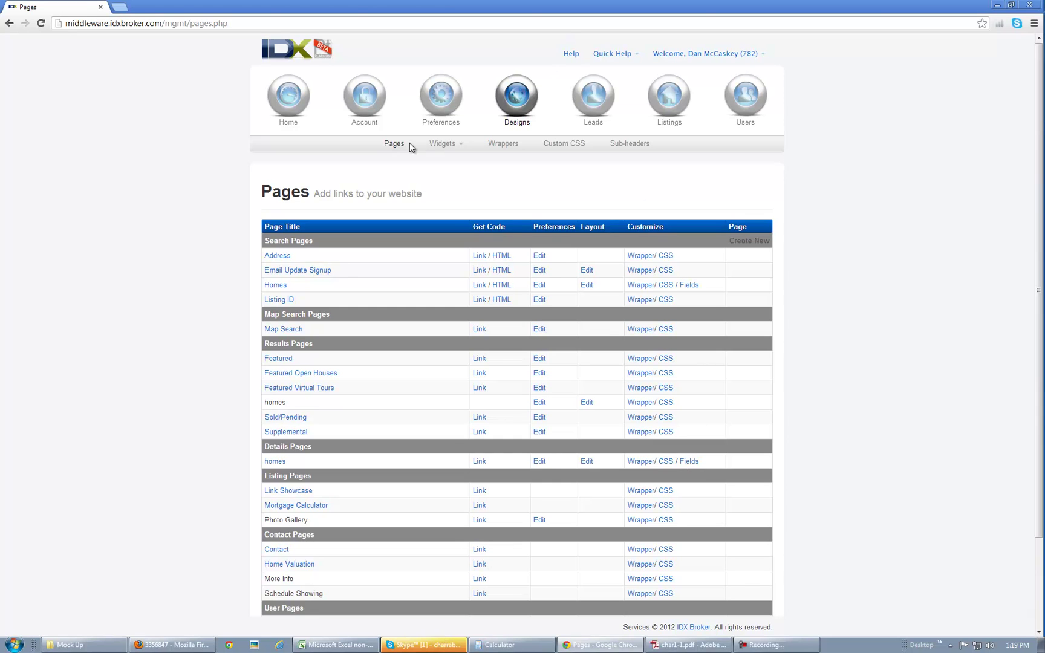
pyautogui.click(689, 461)
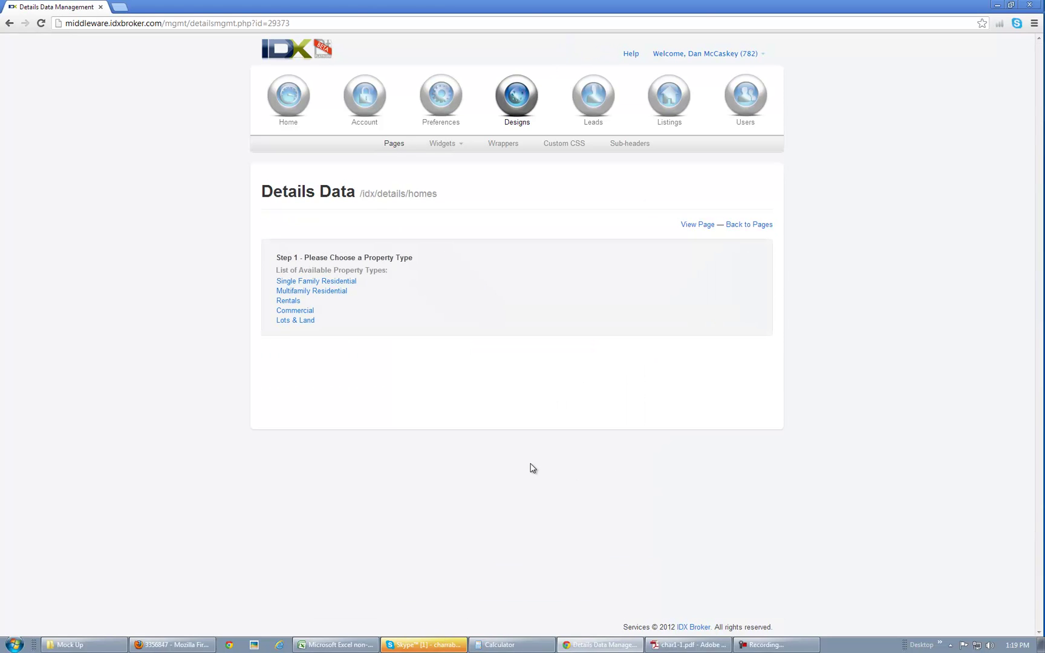
pyautogui.click(319, 281)
pyautogui.click(487, 275)
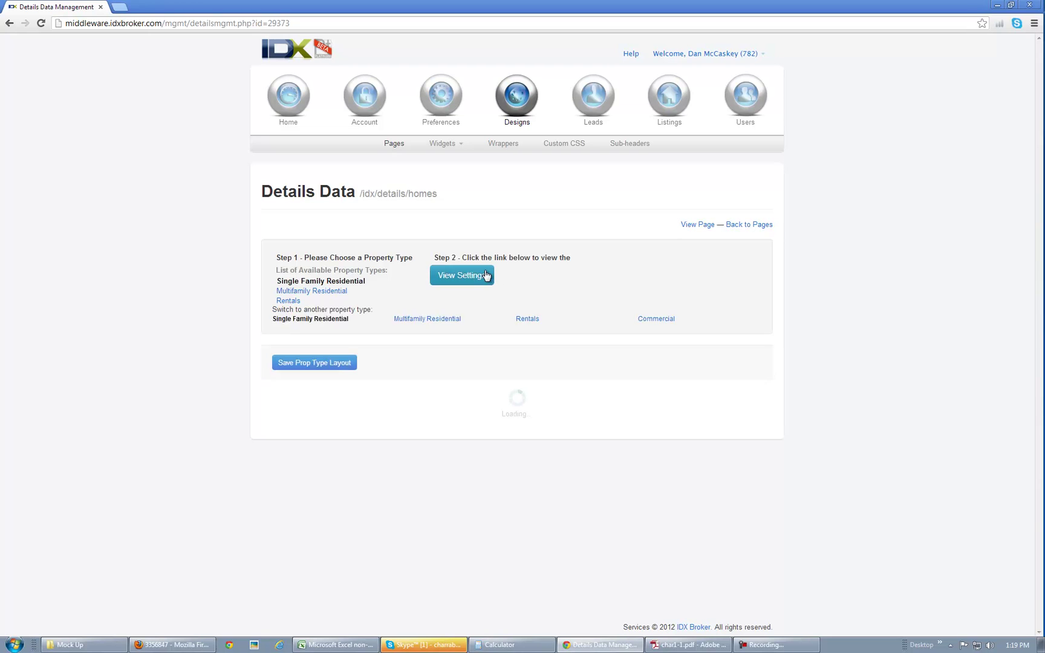
pyautogui.scroll(-3, 847, 230)
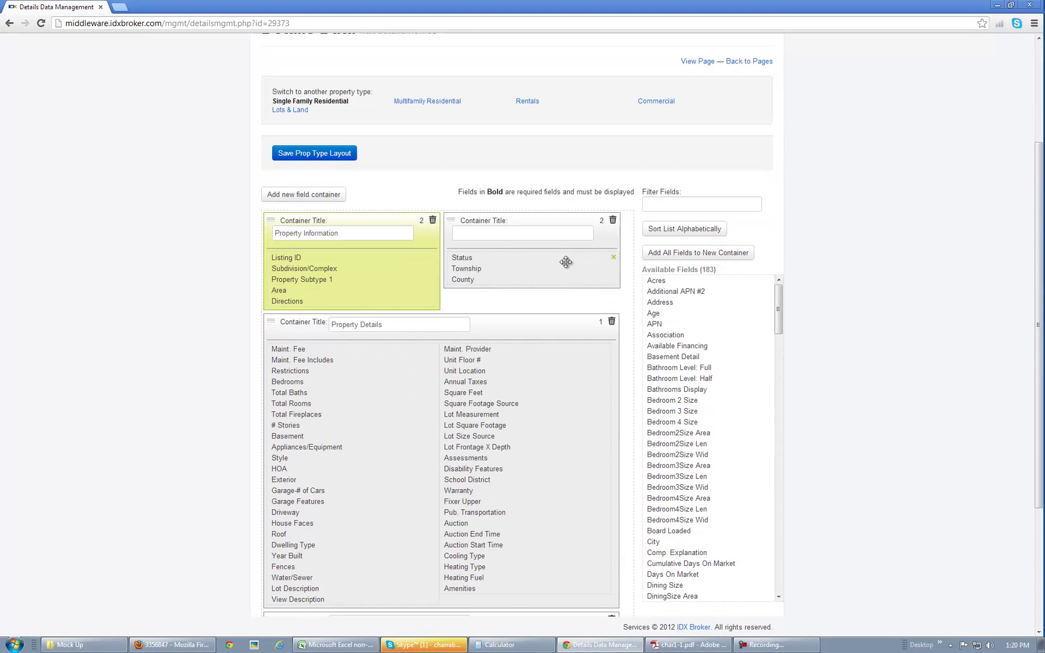
# - Remove Status and Township from the untitled container and sort available fields alphabetically
pyautogui.click(613, 259)
pyautogui.click(613, 259)
pyautogui.click(613, 259)
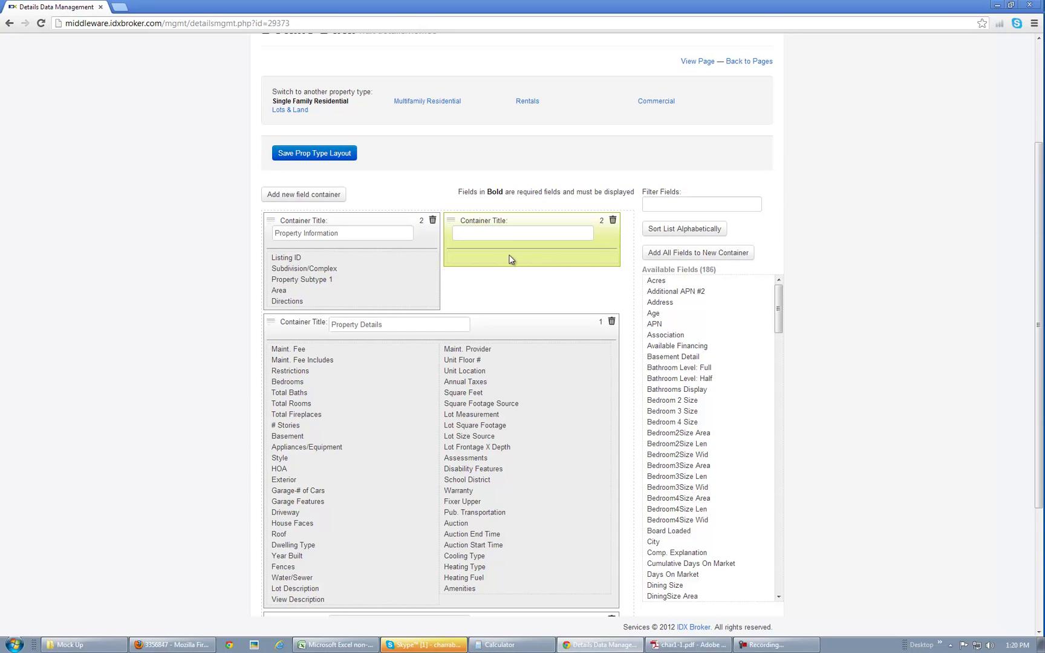
pyautogui.click(665, 229)
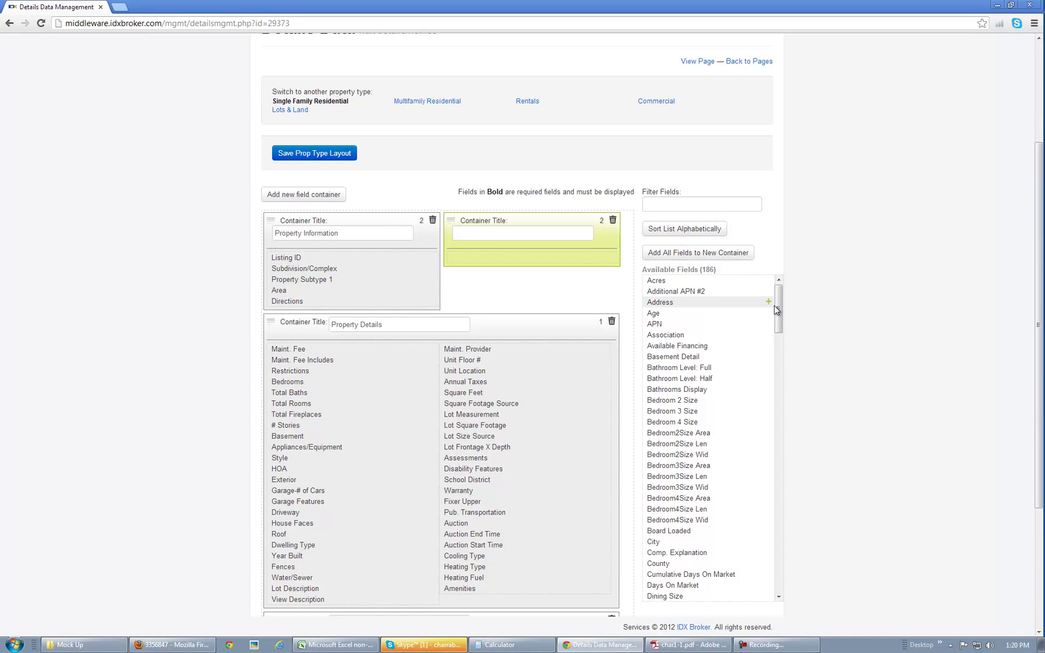
pyautogui.moveTo(780, 308); pyautogui.dragTo(776, 531)
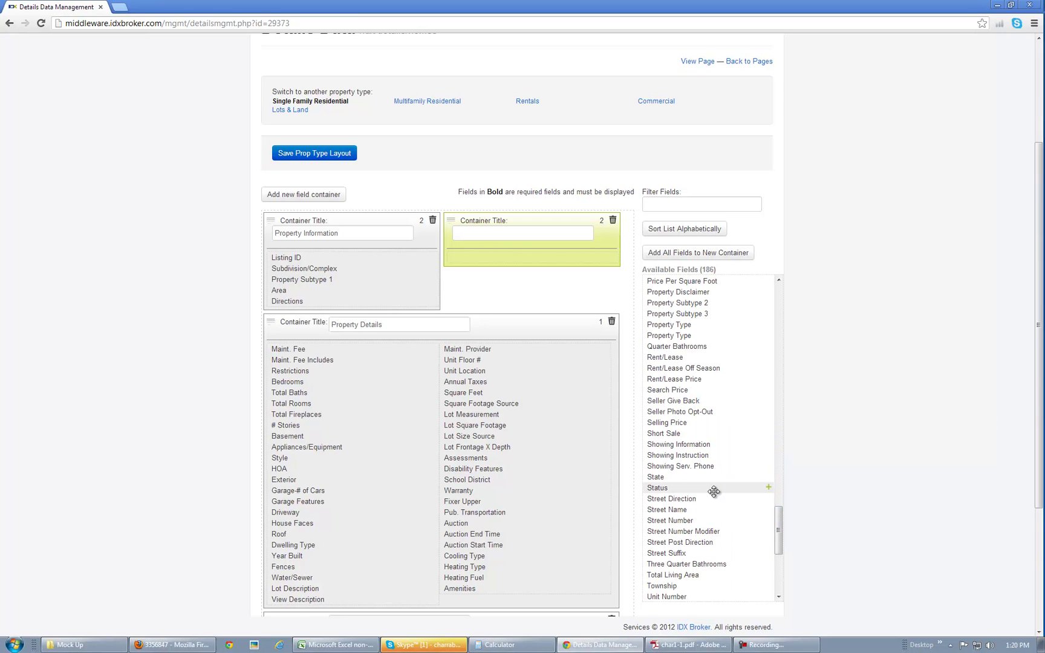
# - Add Status, Township and County to the container, title Property Information, and save the layout
pyautogui.click(768, 487)
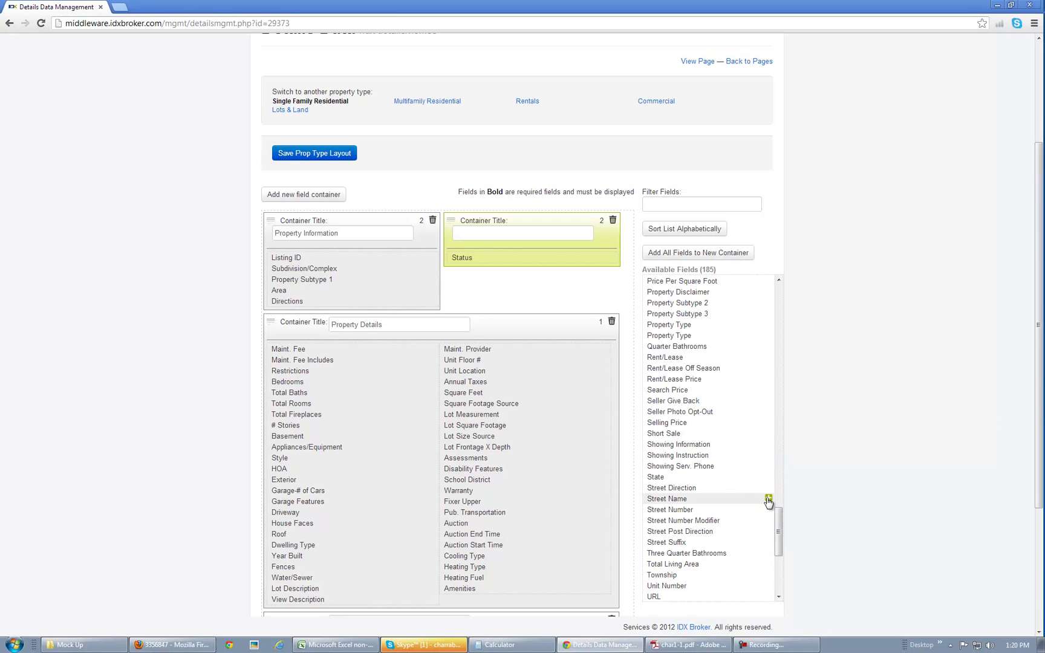
pyautogui.click(768, 574)
pyautogui.moveTo(779, 552); pyautogui.dragTo(780, 338)
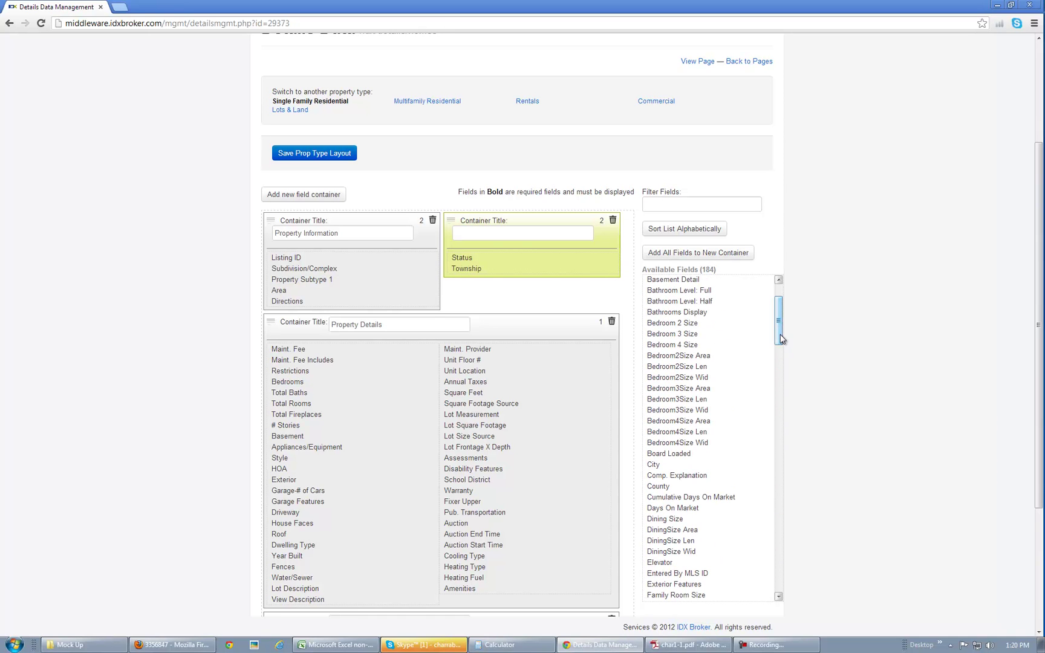
pyautogui.click(768, 485)
pyautogui.moveTo(491, 282)
pyautogui.mouseDown()
pyautogui.moveTo(495, 268)
pyautogui.moveTo(474, 271)
pyautogui.moveTo(477, 279)
pyautogui.moveTo(466, 240)
pyautogui.moveTo(469, 271)
pyautogui.moveTo(469, 257)
pyautogui.moveTo(490, 265)
pyautogui.mouseUp()
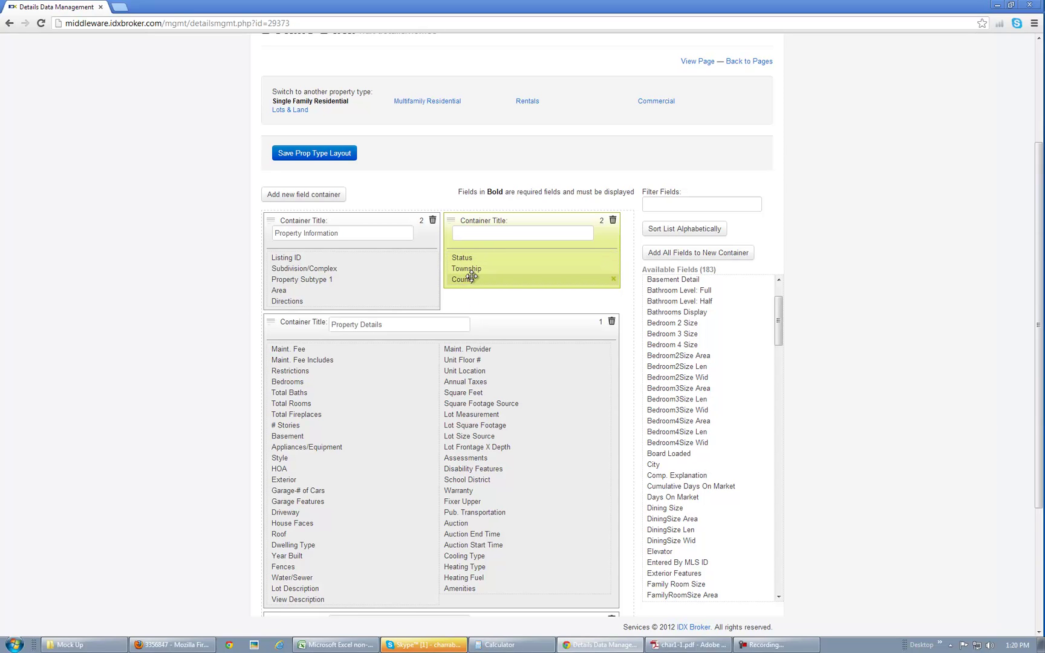
pyautogui.click(502, 233)
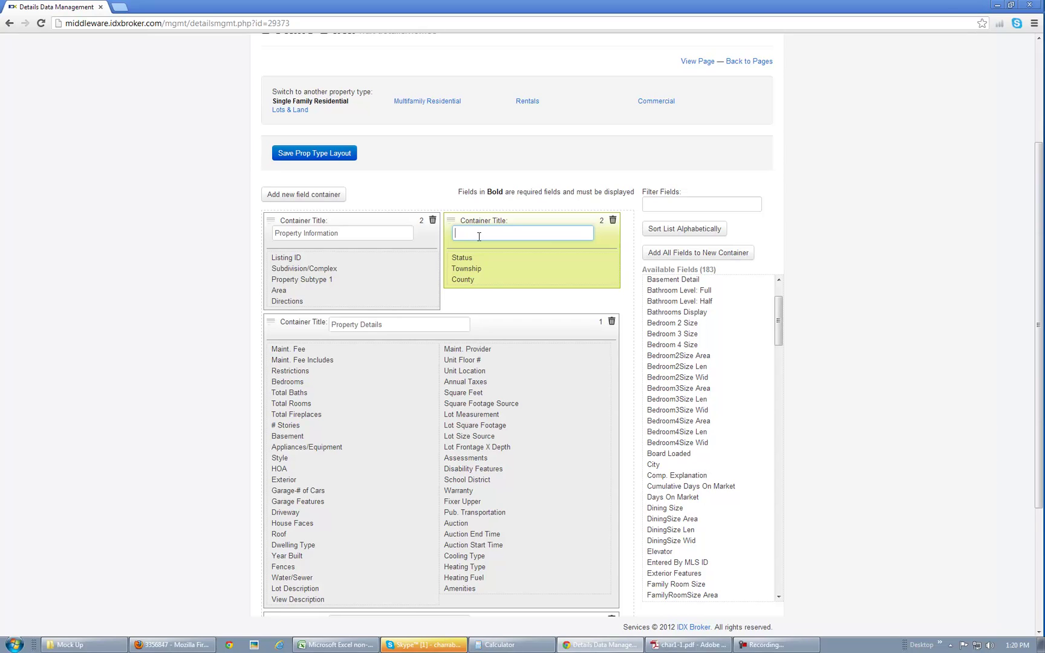
pyautogui.click(299, 156)
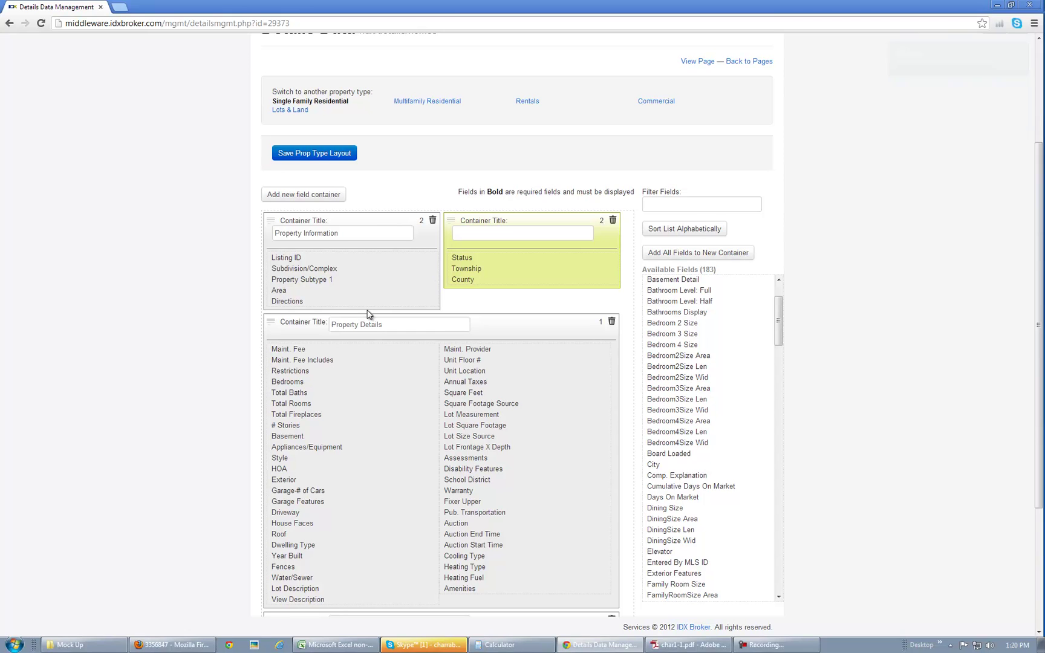
# - Add an empty container below Remarks and Miscellaneous Rooms and set it to one full-width column
pyautogui.scroll(-3, 635, 321)
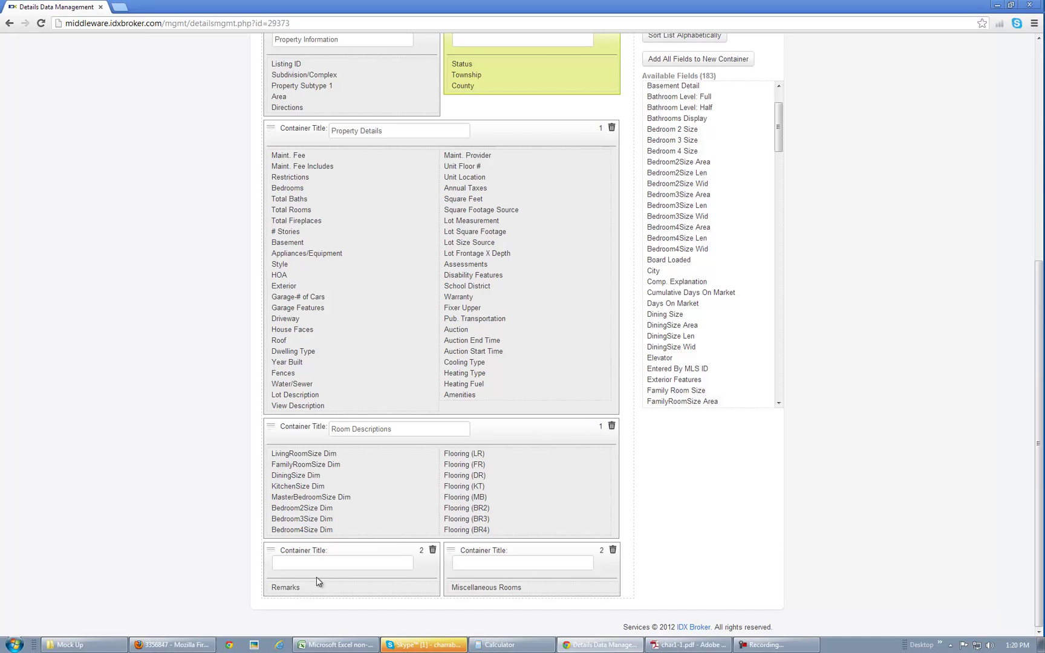
pyautogui.scroll(6, 316, 384)
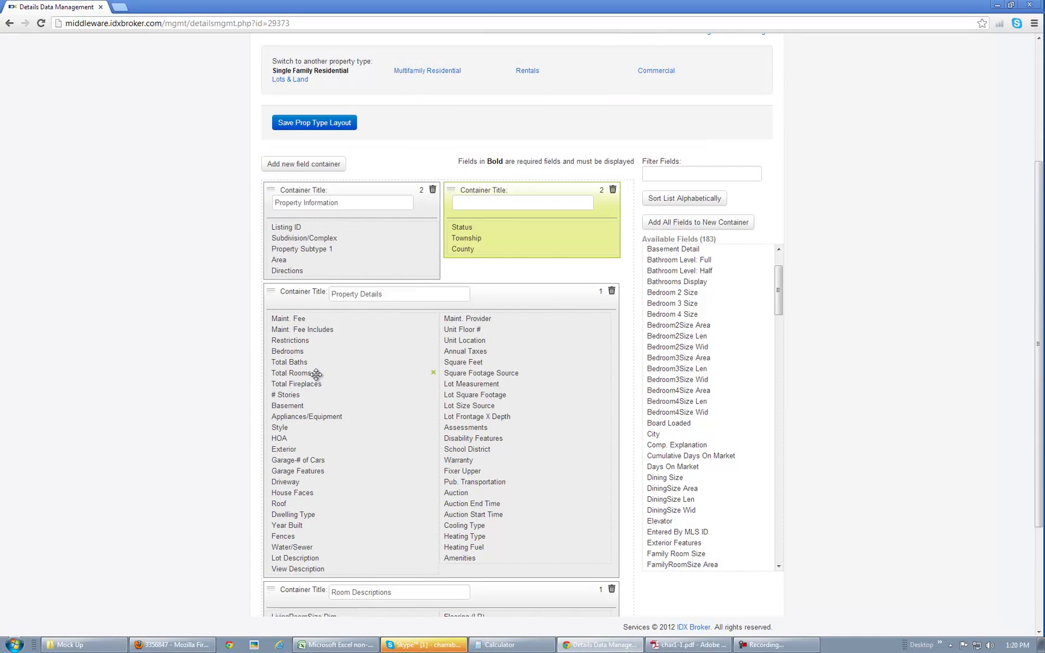
pyautogui.click(287, 329)
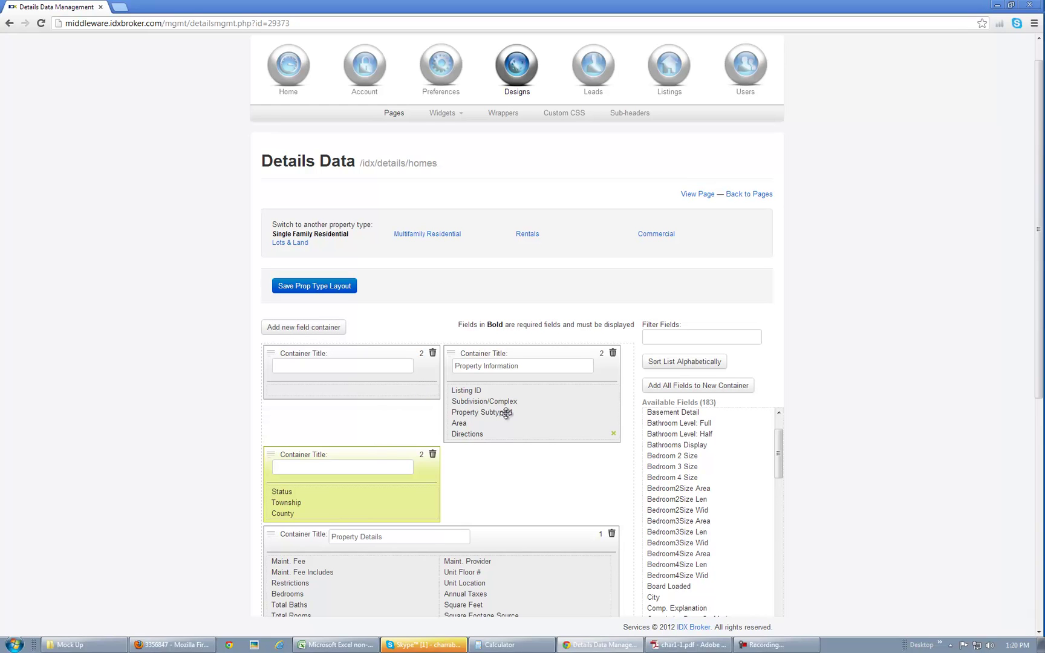
pyautogui.moveTo(270, 352); pyautogui.dragTo(366, 571)
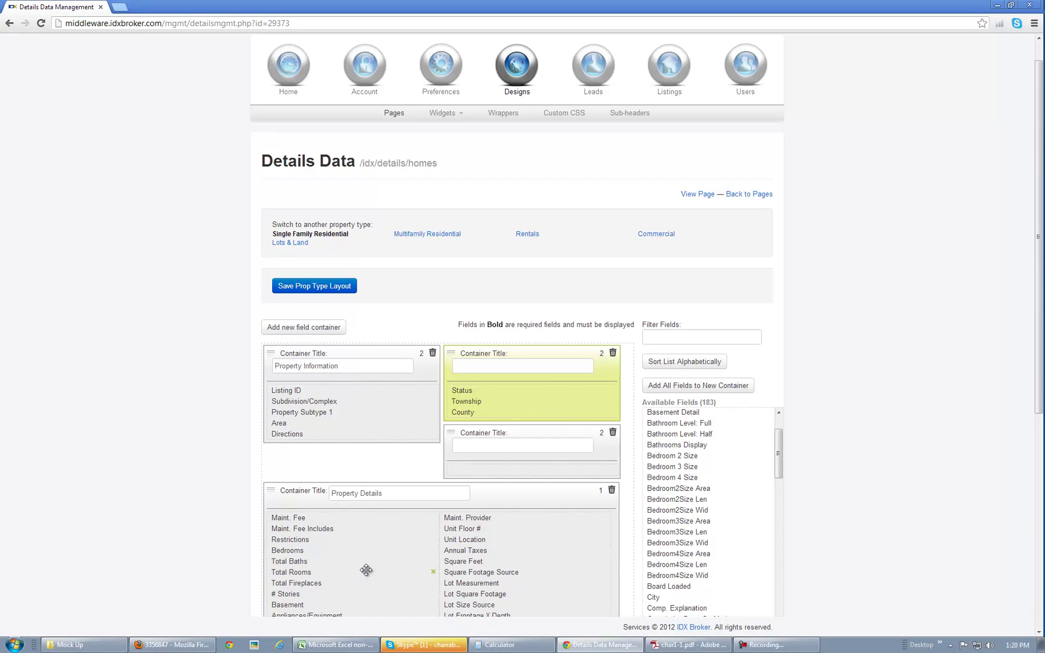
pyautogui.scroll(-3, 918, 354)
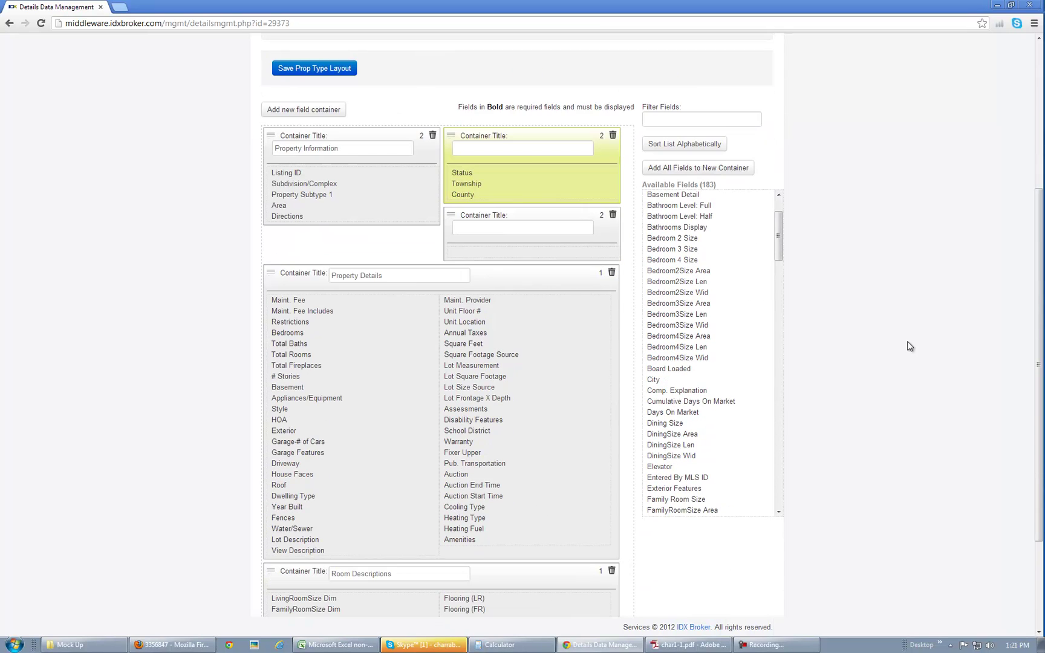
pyautogui.moveTo(451, 213); pyautogui.dragTo(411, 611)
pyautogui.scroll(-3, 865, 441)
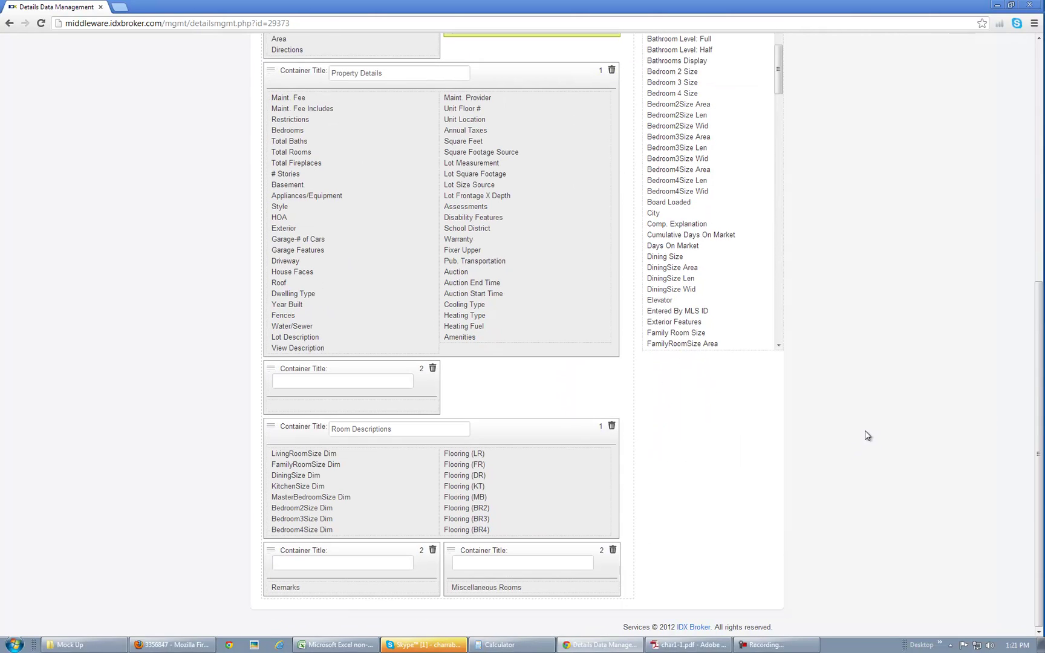
pyautogui.moveTo(272, 369); pyautogui.dragTo(274, 611)
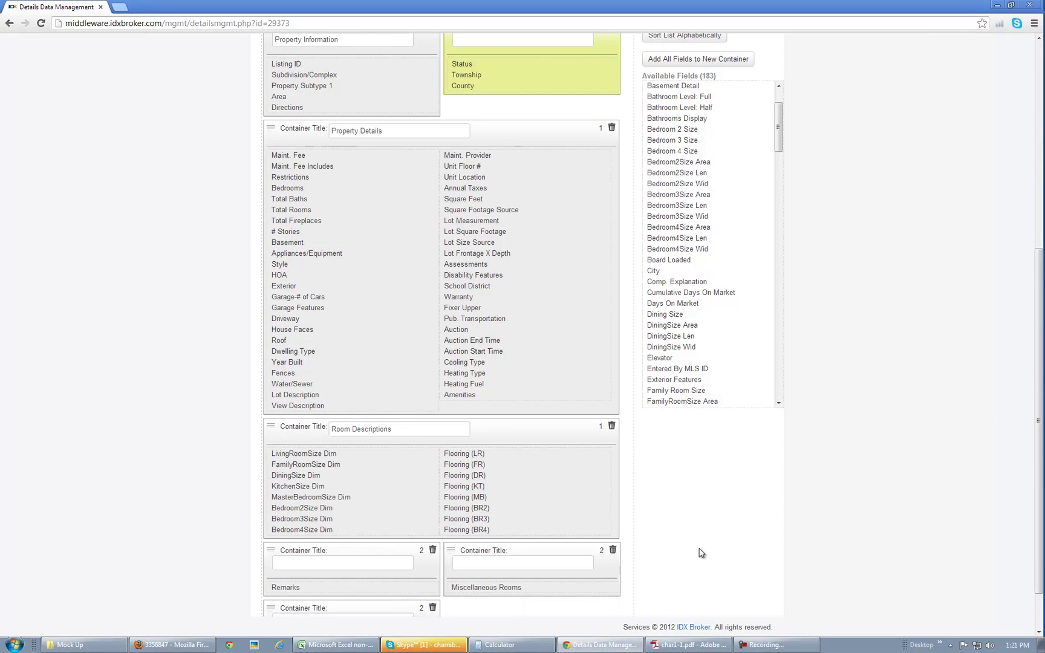
pyautogui.scroll(-1, 719, 520)
pyautogui.click(421, 550)
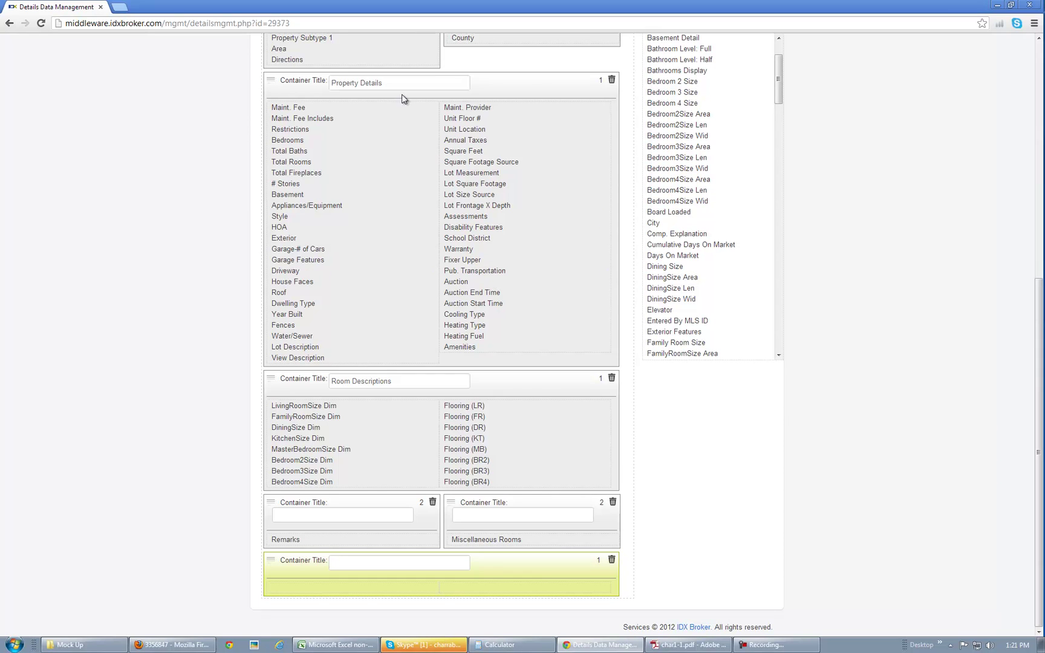
pyautogui.click(597, 561)
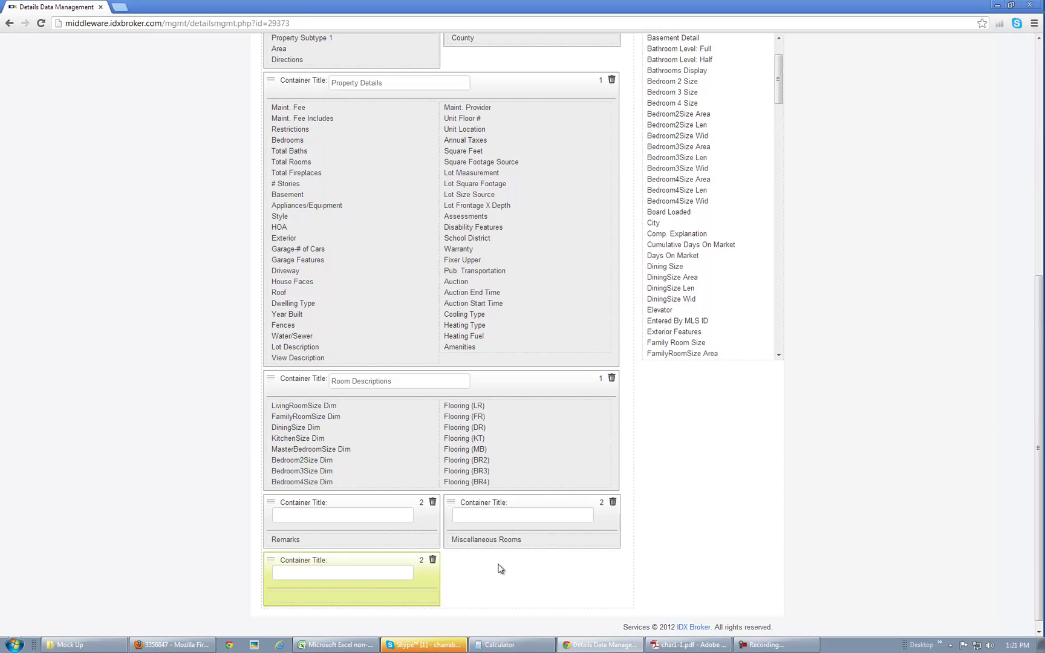
pyautogui.click(422, 561)
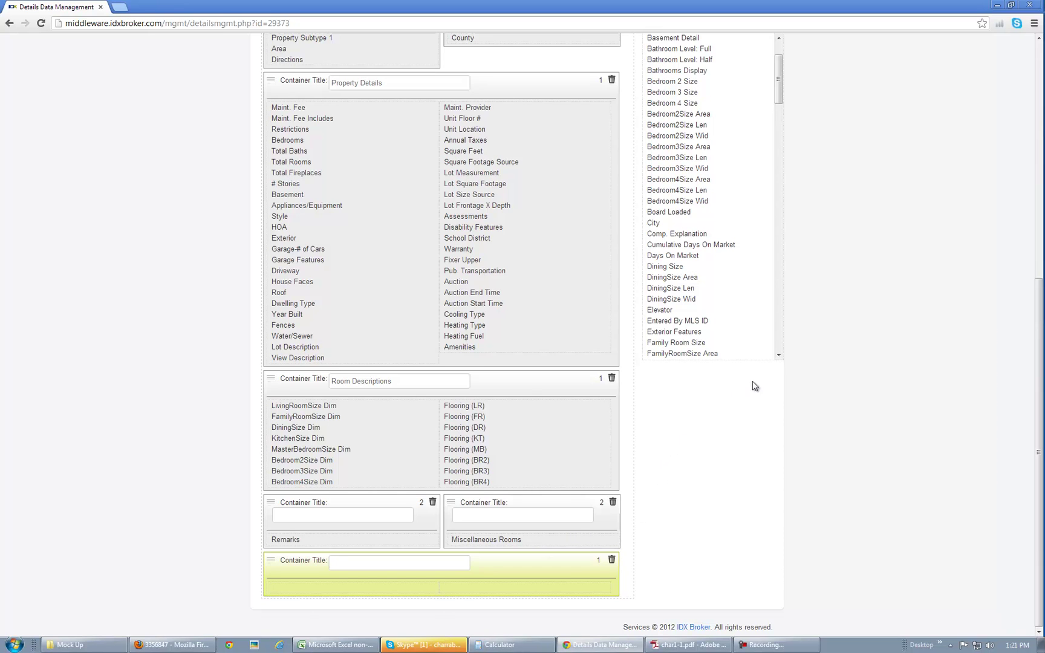
pyautogui.scroll(4, 786, 444)
pyautogui.moveTo(778, 278)
pyautogui.mouseDown()
pyautogui.moveTo(778, 545)
pyautogui.moveTo(786, 267)
pyautogui.mouseUp()
# - Scroll the chart1-1.pdf listing sheet to the top and highlight the Maint. Fee label
pyautogui.click(674, 646)
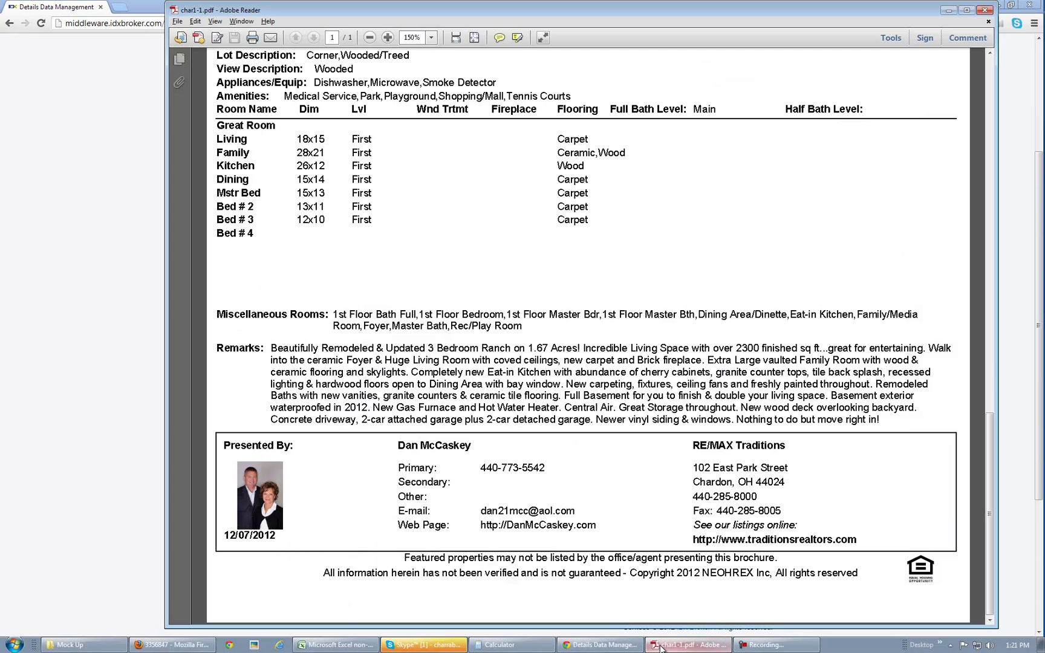
pyautogui.scroll(3, 363, 283)
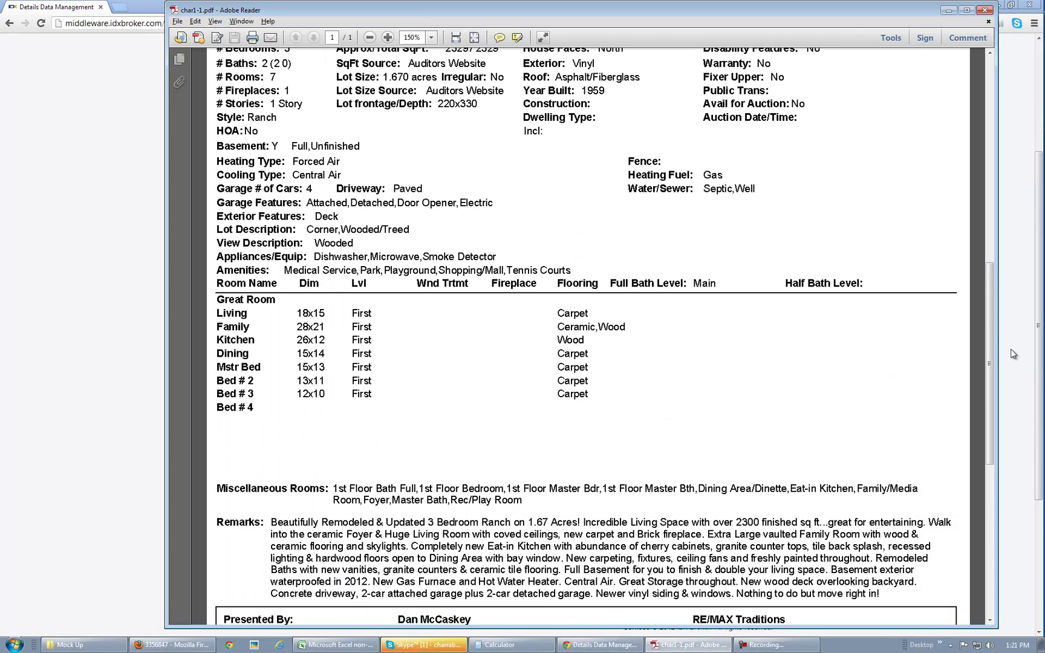
pyautogui.moveTo(985, 362); pyautogui.dragTo(992, 148)
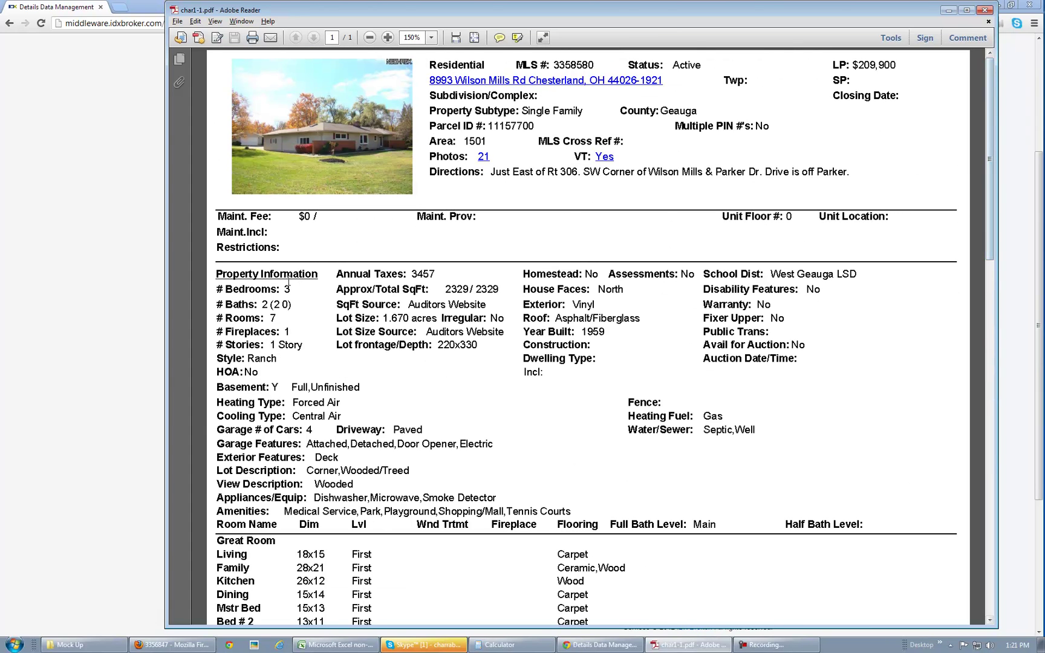
pyautogui.moveTo(219, 216); pyautogui.dragTo(261, 213)
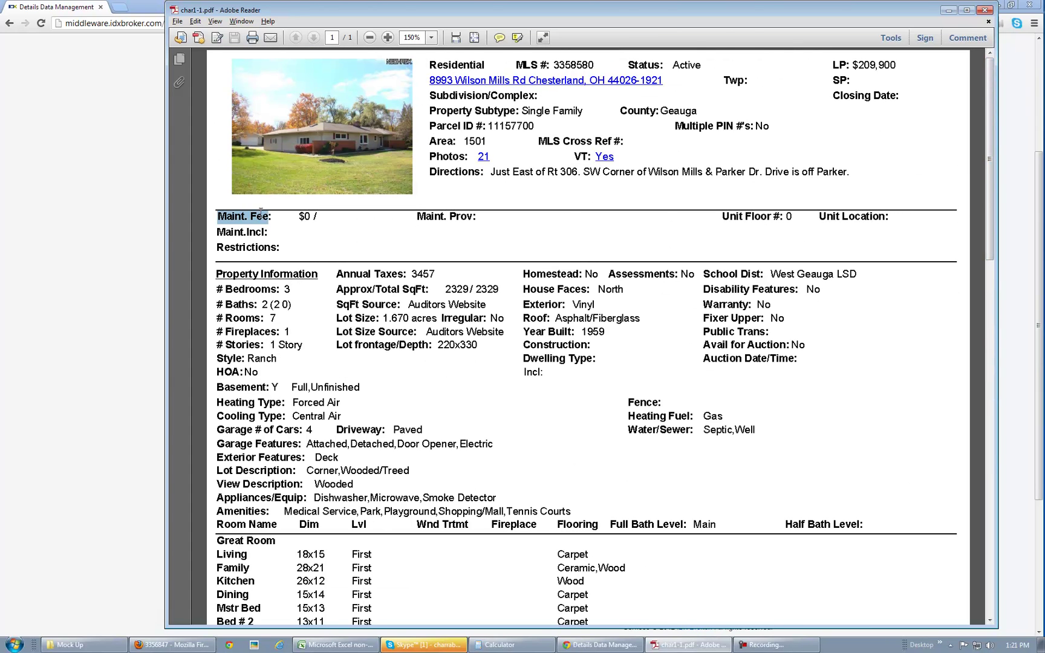
pyautogui.hotkey('alt', 'Tab')
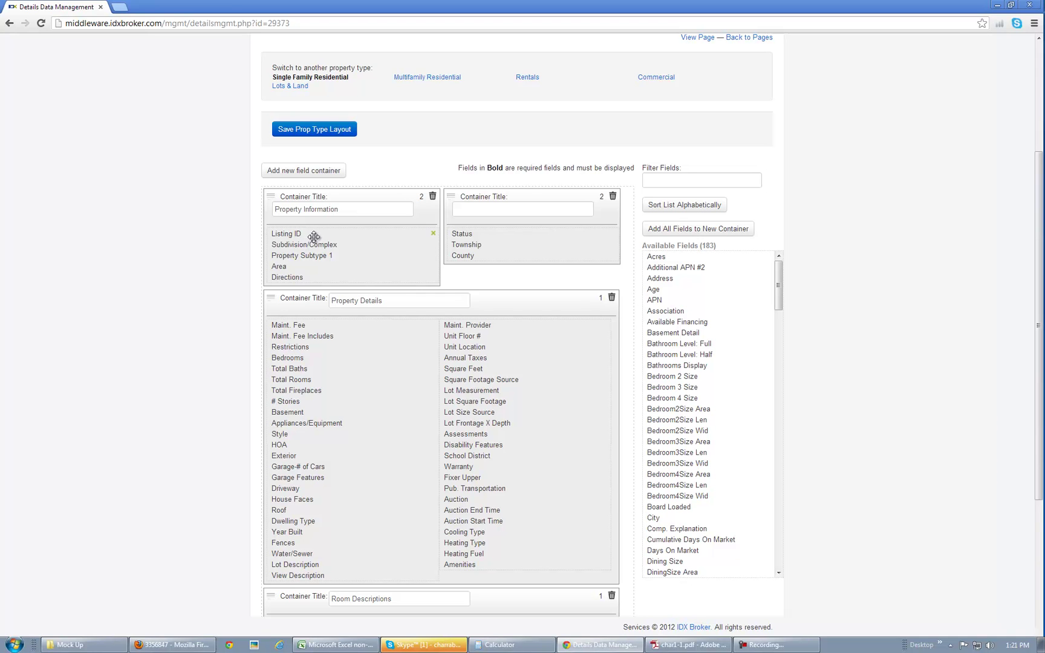
pyautogui.hotkey('alt', 'Tab')
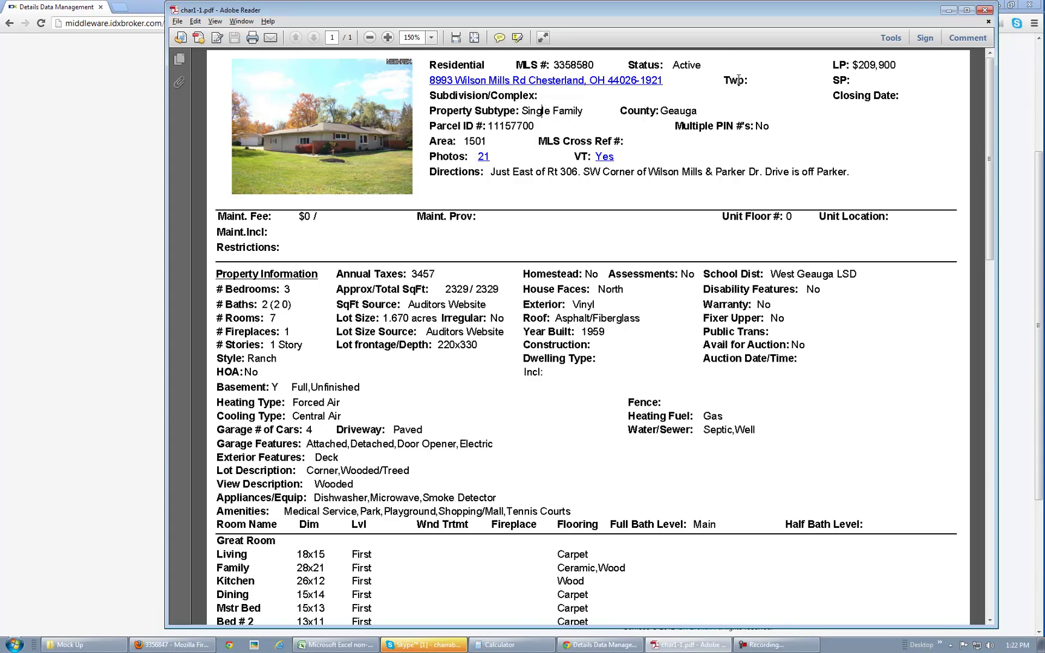
# - Select the Status, County and LP $209,900 labels in the PDF header to compare
pyautogui.moveTo(627, 64); pyautogui.dragTo(643, 112)
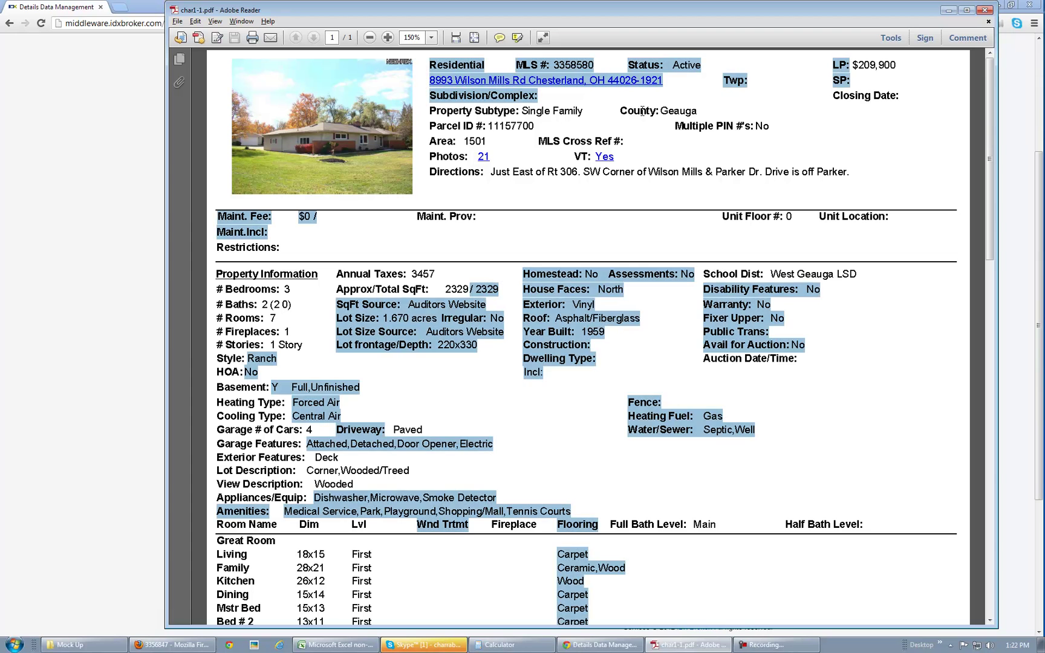
pyautogui.click(657, 110)
pyautogui.doubleClick(638, 111)
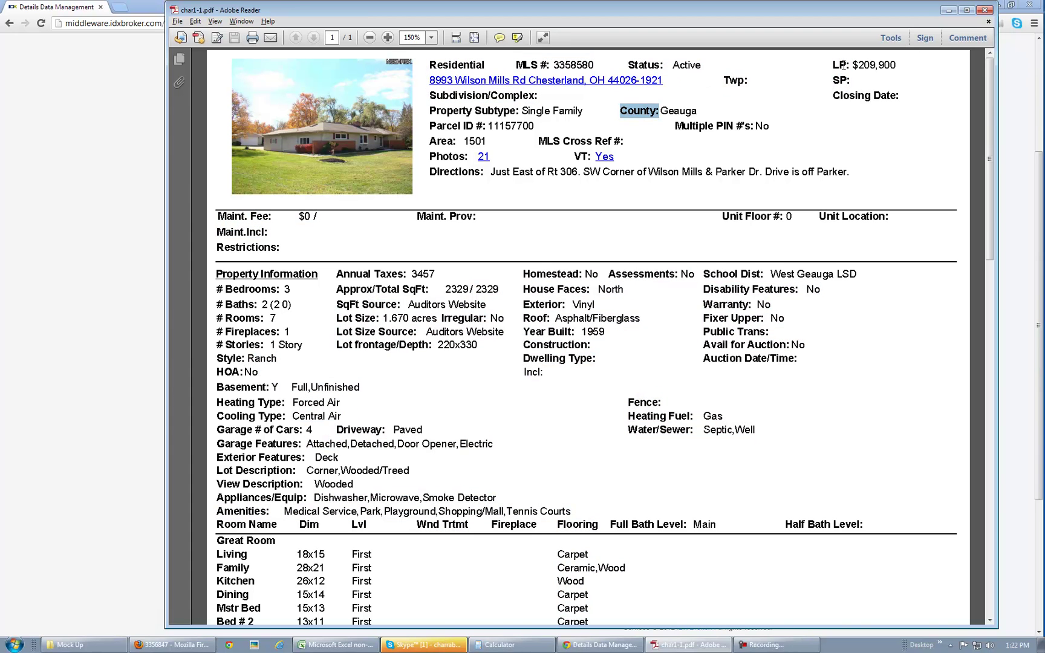
pyautogui.click(834, 65)
pyautogui.moveTo(834, 65); pyautogui.dragTo(898, 67)
pyautogui.click(874, 70)
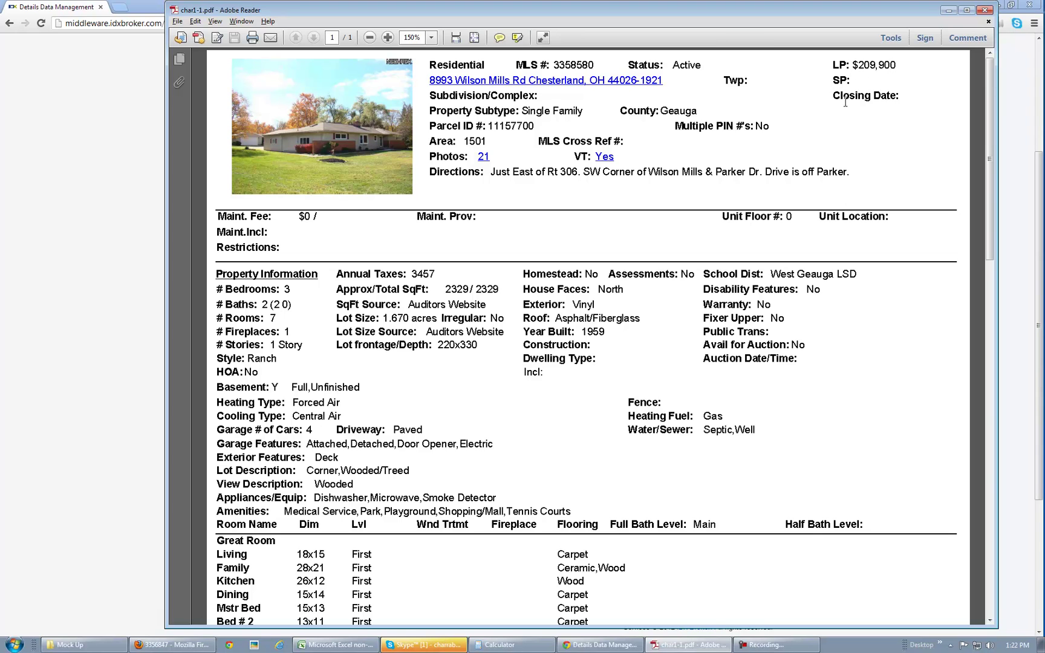
pyautogui.hotkey('alt', 'Tab')
# - Put Listing Price at the top of the Status, Township, County container, checking the PDF
pyautogui.moveTo(779, 297); pyautogui.dragTo(778, 420)
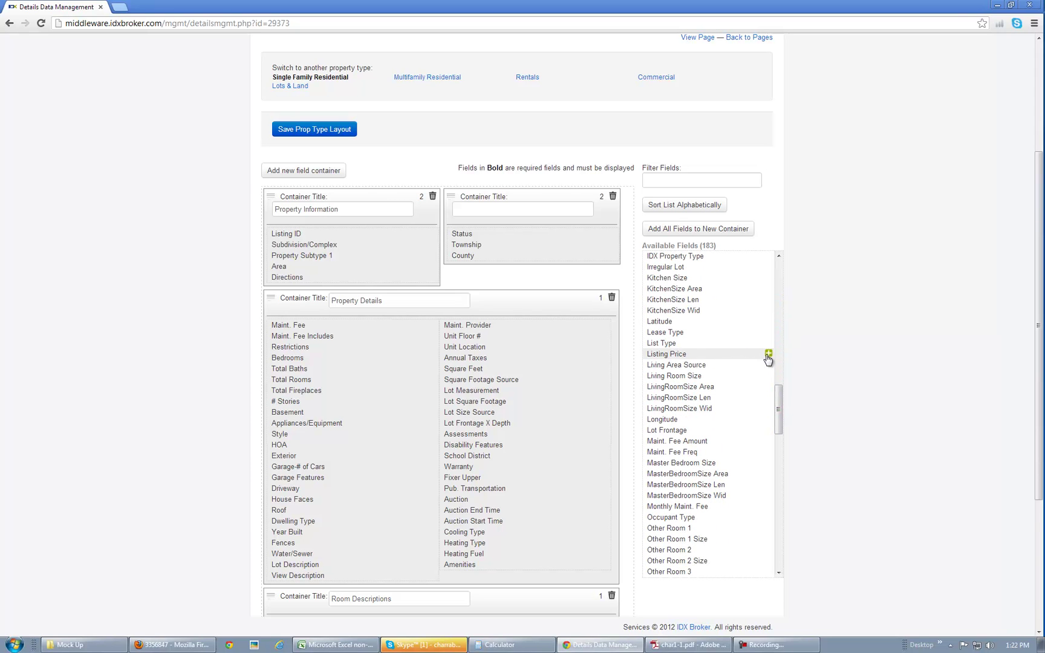
pyautogui.click(768, 355)
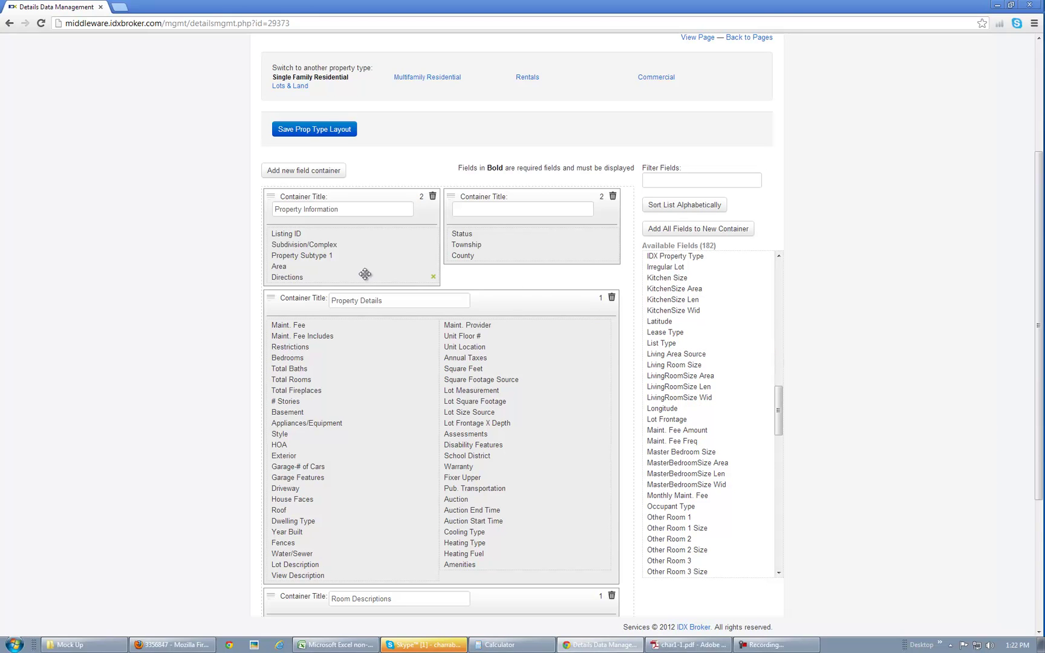
pyautogui.scroll(-4, 373, 342)
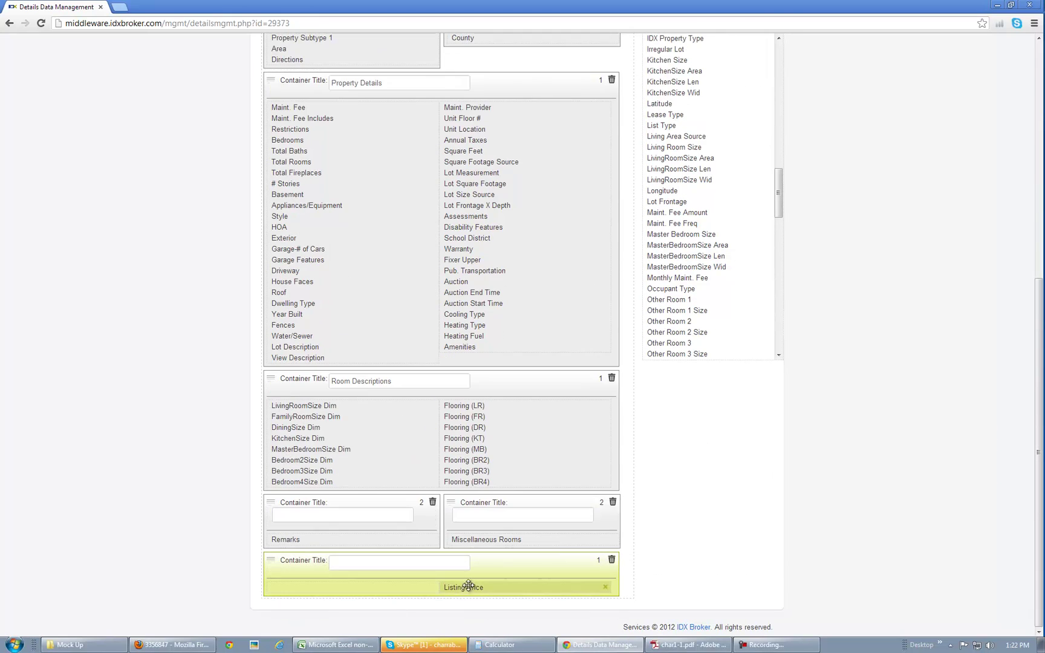
pyautogui.moveTo(467, 587); pyautogui.dragTo(479, 107)
pyautogui.scroll(5, 565, 266)
pyautogui.moveTo(504, 378); pyautogui.dragTo(508, 290)
pyautogui.hotkey('alt', 'Tab')
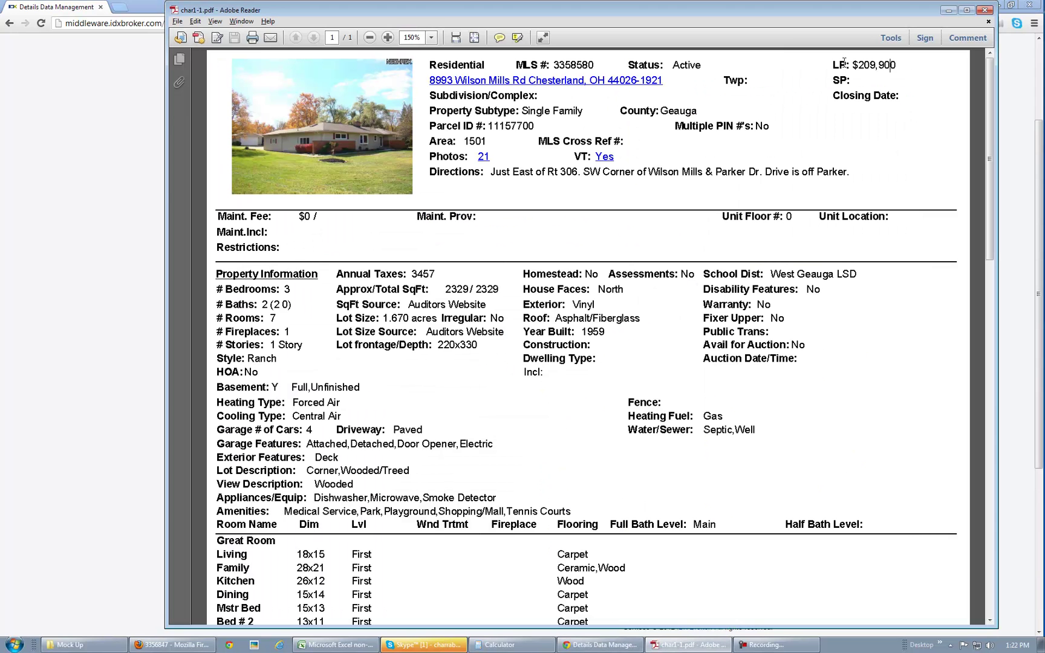
pyautogui.hotkey('alt', 'Tab')
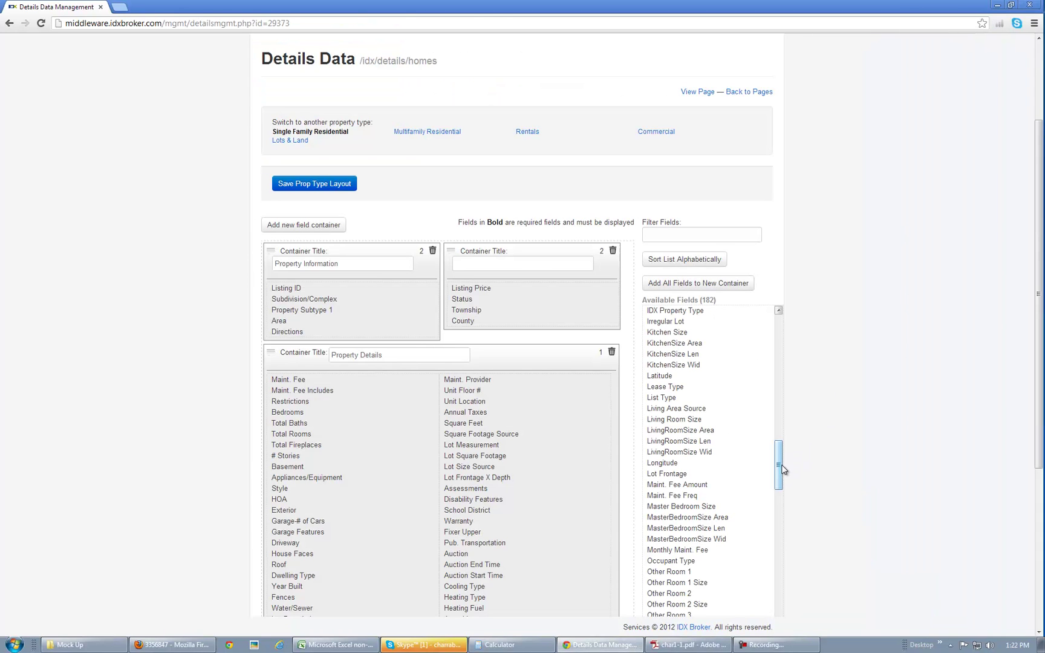
# - Place Selling Price directly under Listing Price, leaving 181 Available Fields
pyautogui.moveTo(782, 481); pyautogui.dragTo(781, 570)
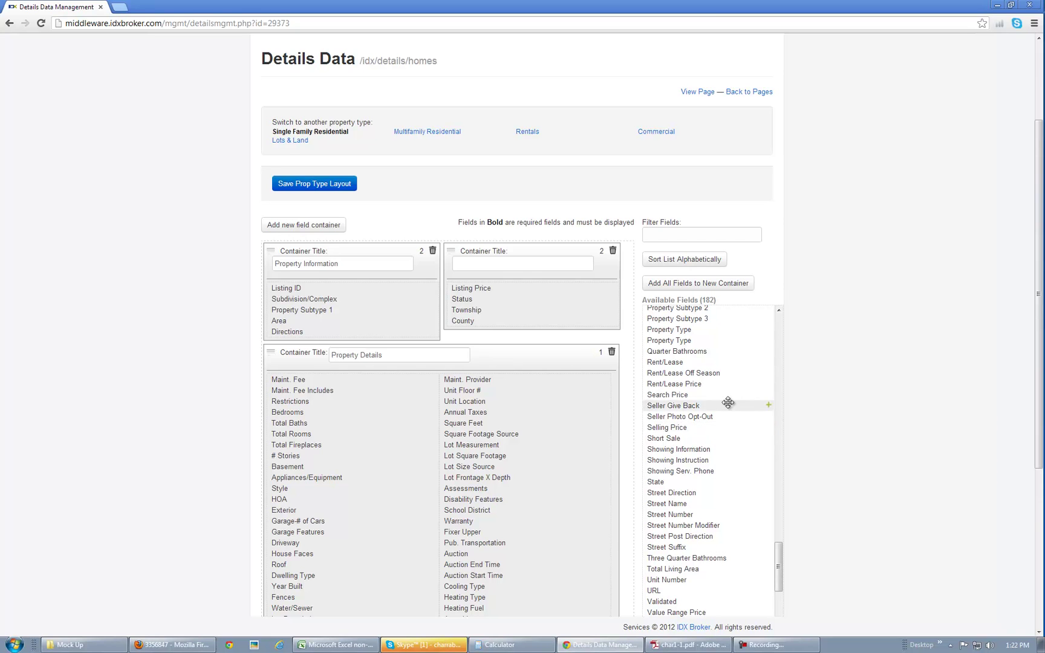
pyautogui.moveTo(770, 427); pyautogui.dragTo(490, 300)
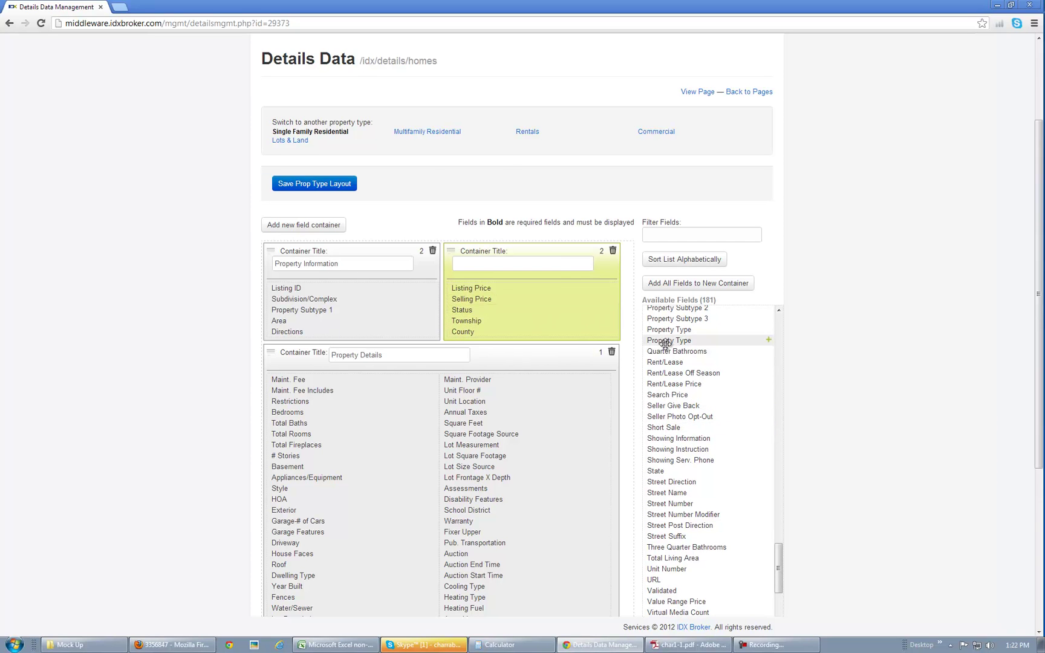
pyautogui.hotkey('alt', 'Tab')
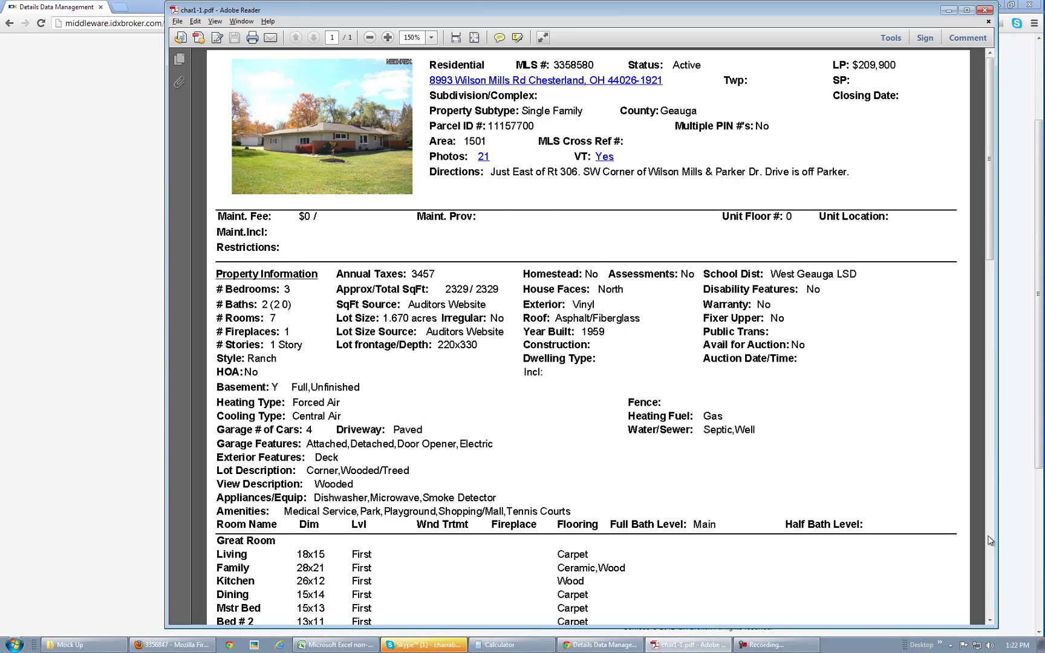
pyautogui.hotkey('alt', 'Tab')
pyautogui.scroll(-3, 823, 536)
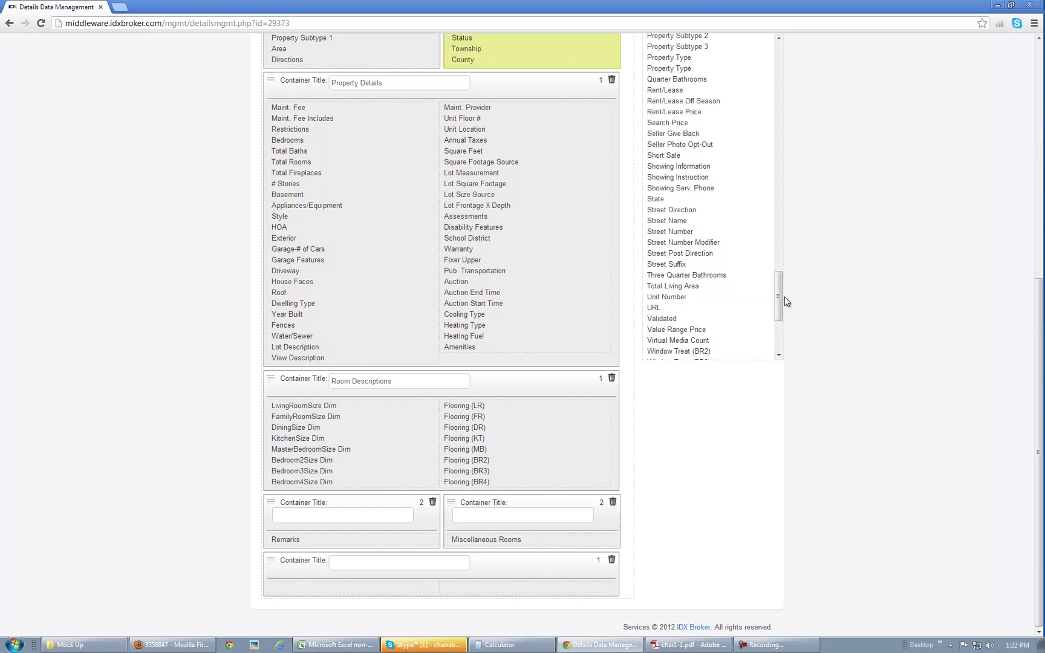
pyautogui.moveTo(677, 319); pyautogui.dragTo(701, 363)
pyautogui.moveTo(779, 301); pyautogui.dragTo(778, 339)
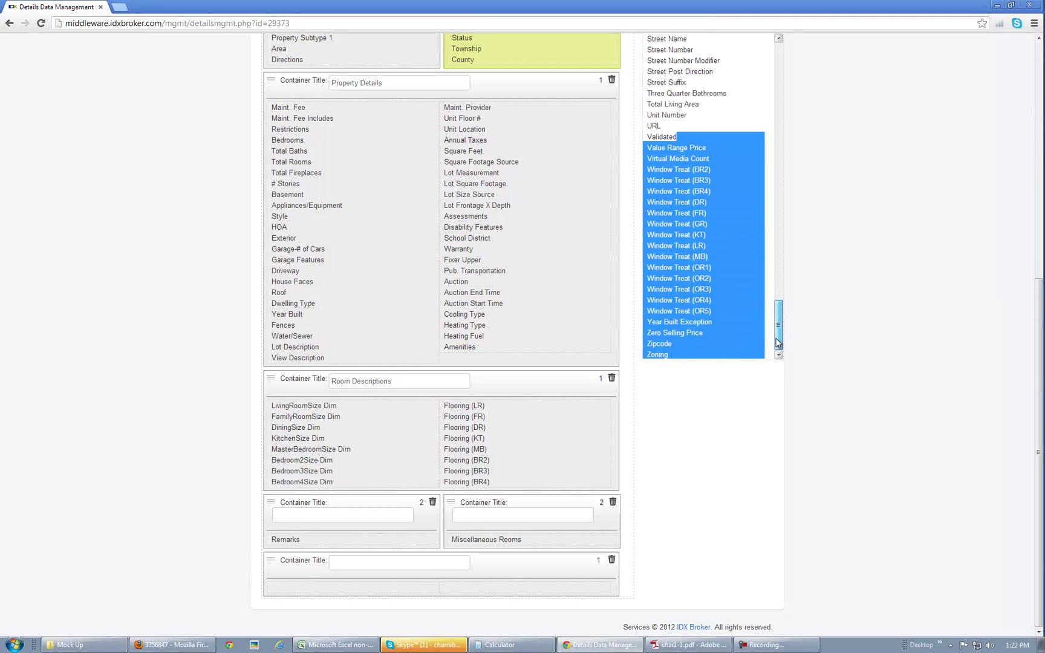
pyautogui.scroll(1, 694, 242)
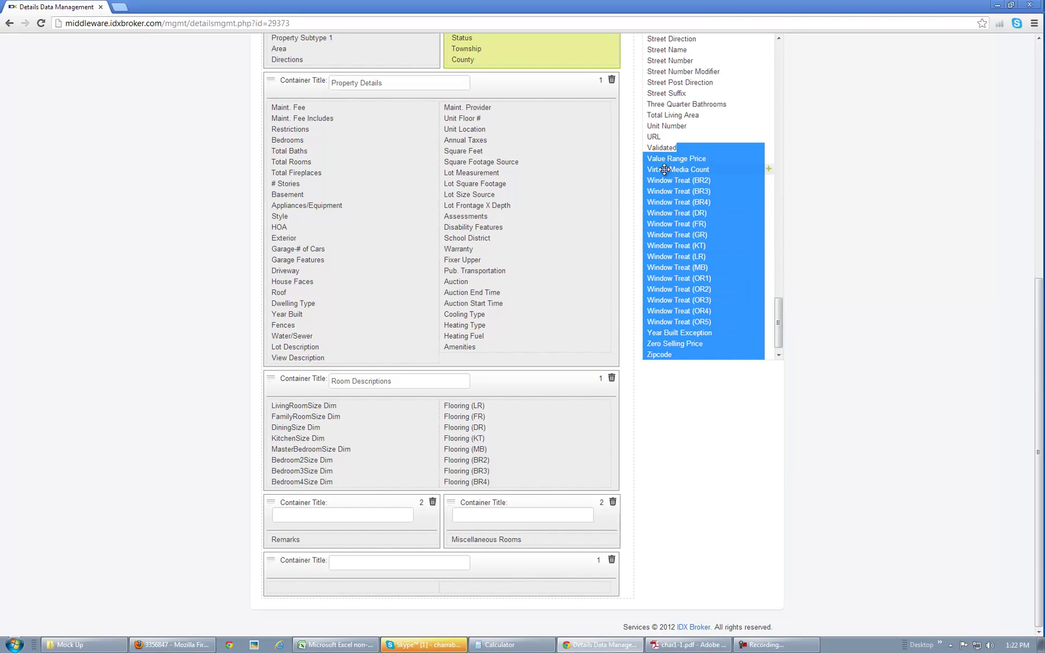
pyautogui.scroll(2, 813, 212)
pyautogui.scroll(2, 813, 213)
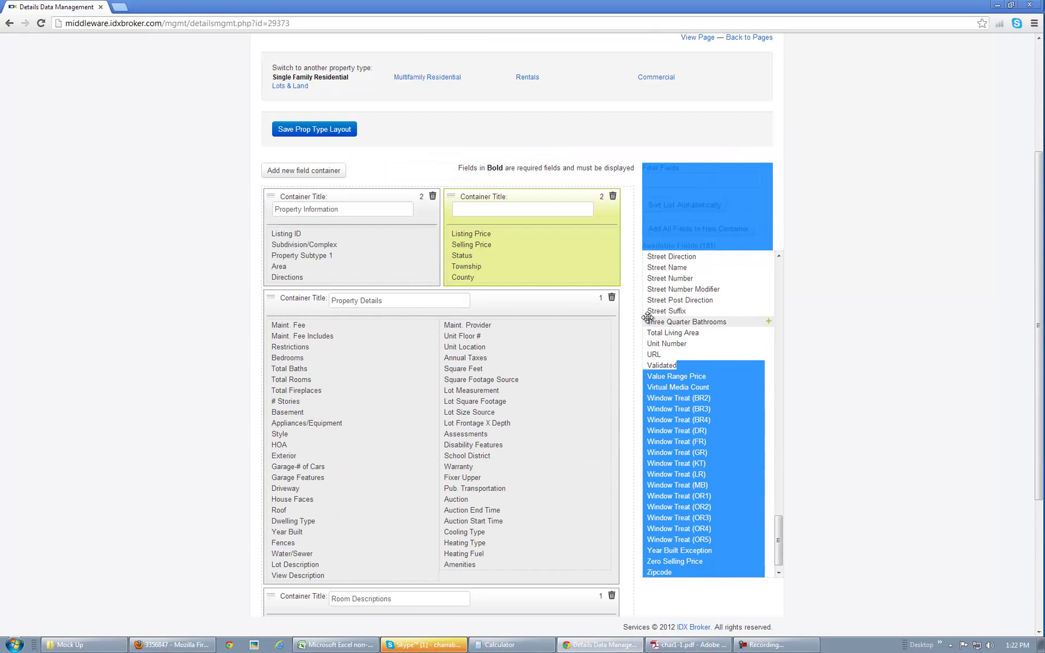
pyautogui.moveTo(765, 304)
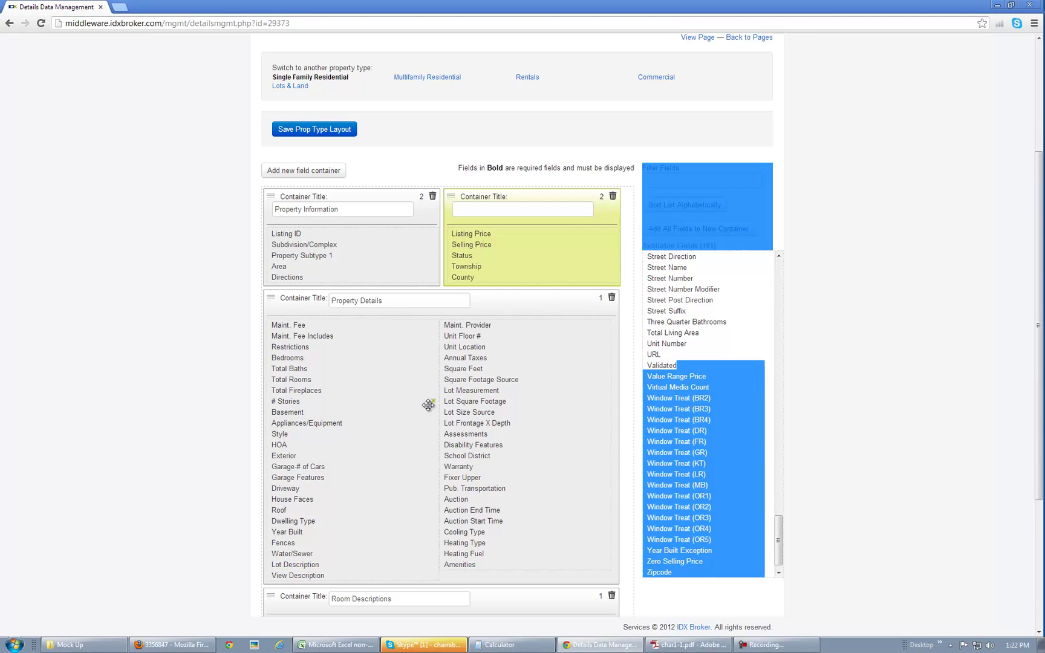
pyautogui.click(640, 357)
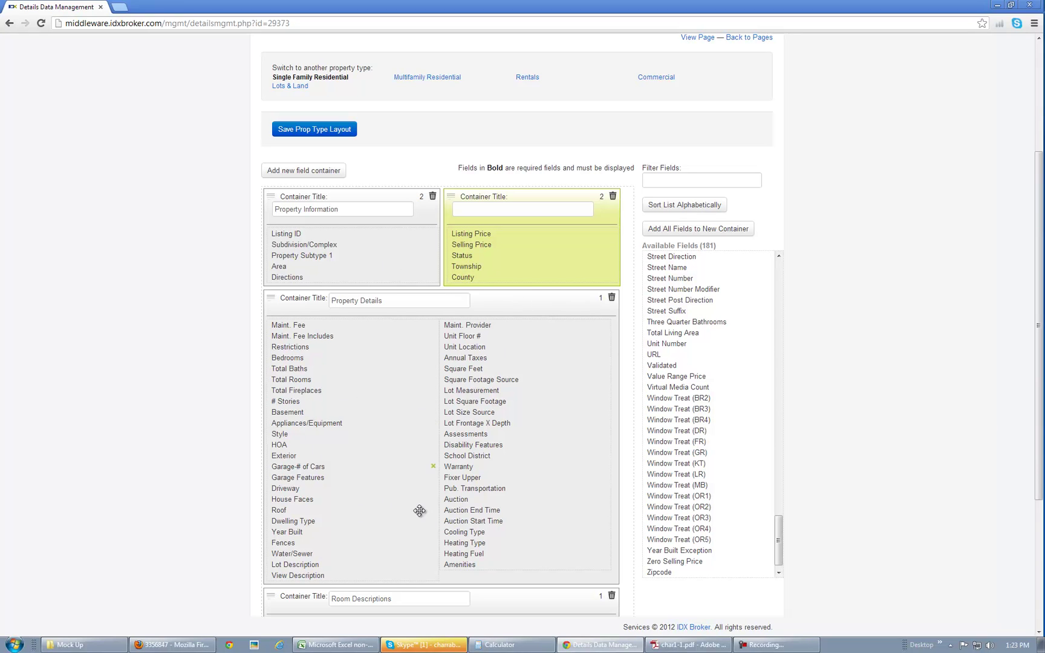
# - Delete the empty bottom container, save the layout, and bring up the Firefox listing
pyautogui.scroll(3, 174, 450)
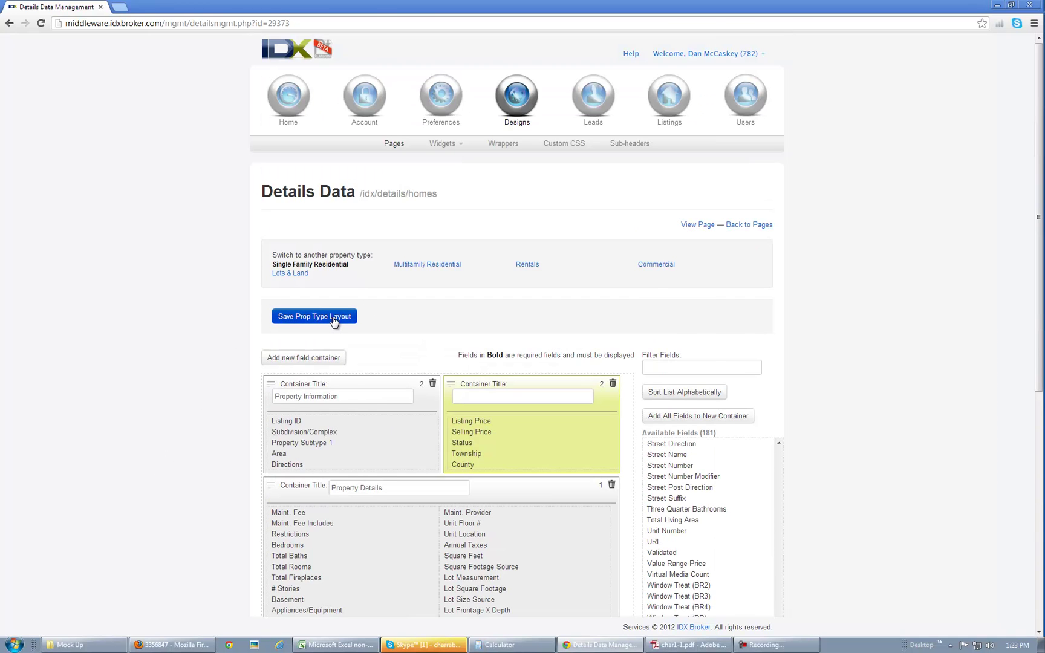
pyautogui.scroll(-7, 215, 411)
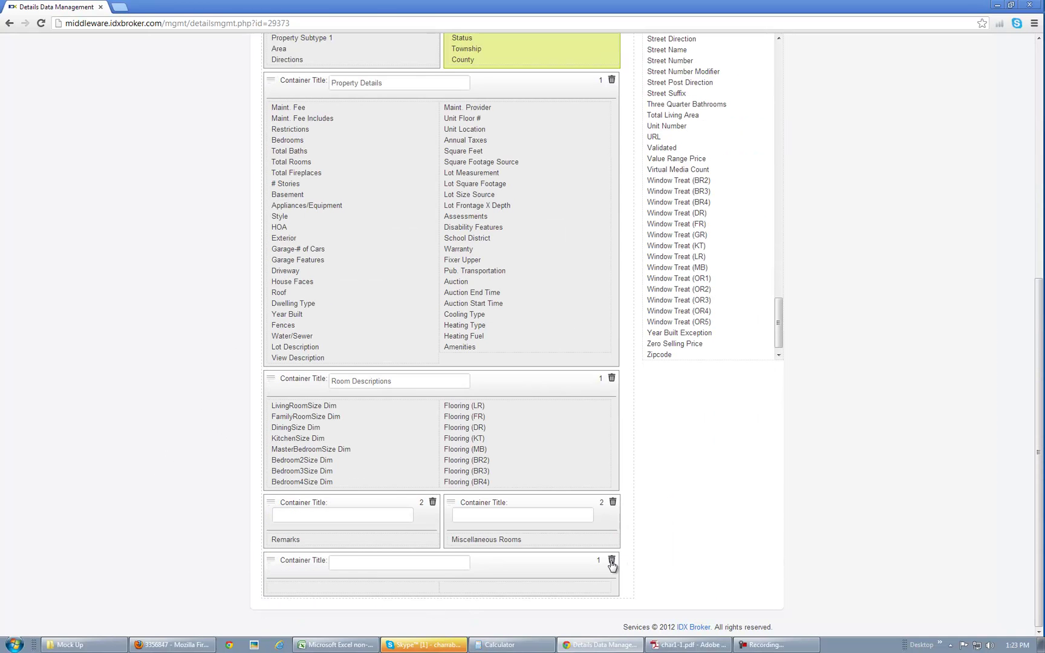
pyautogui.click(612, 561)
pyautogui.scroll(6, 91, 338)
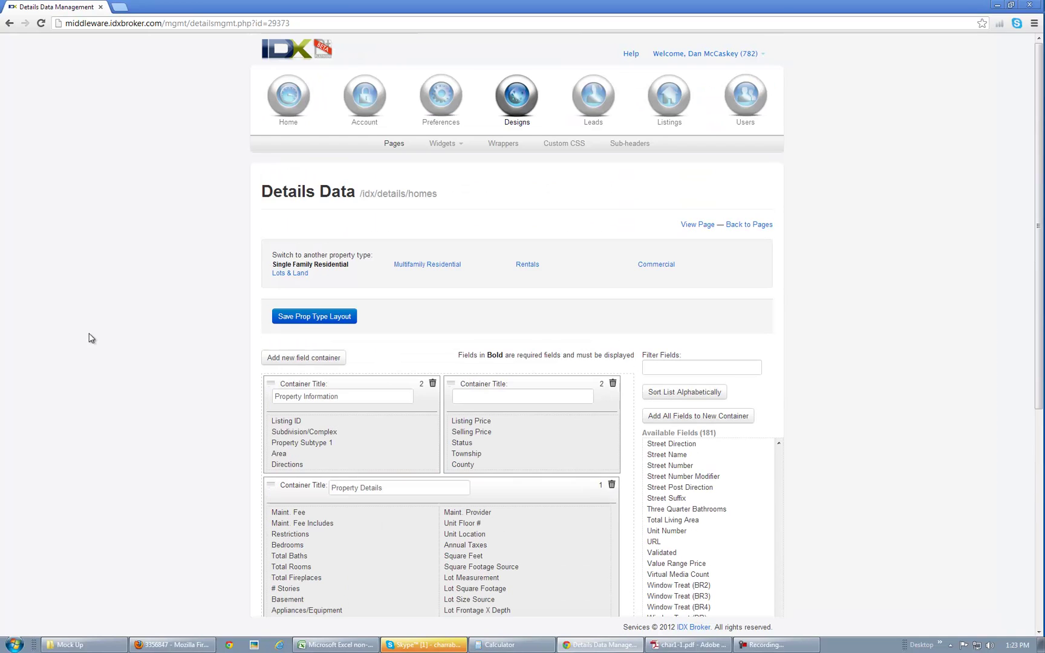
pyautogui.click(301, 318)
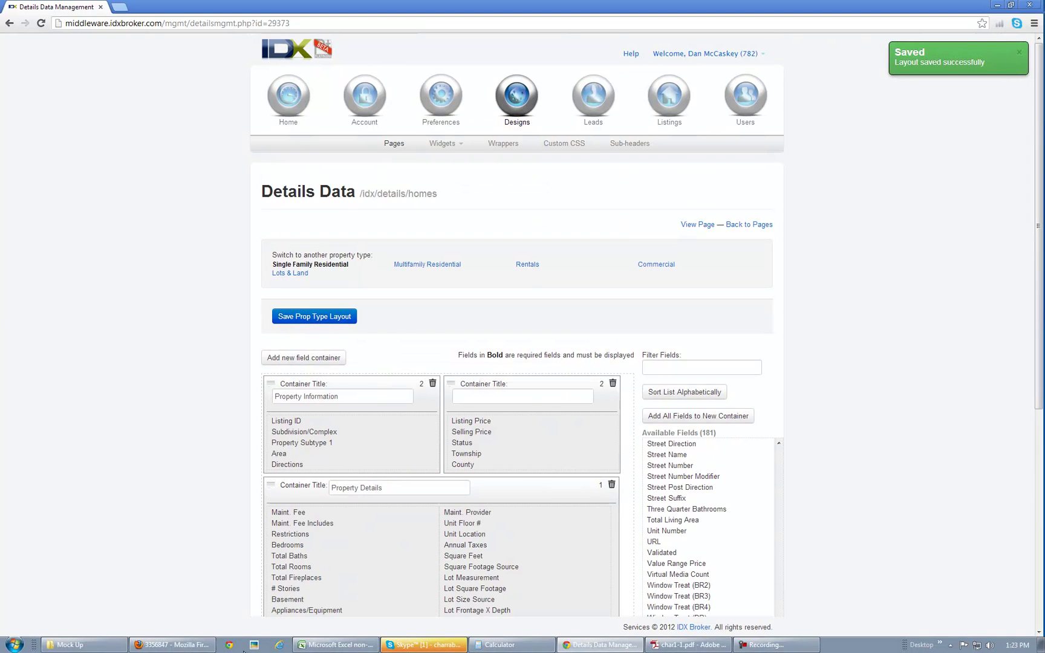
pyautogui.click(172, 644)
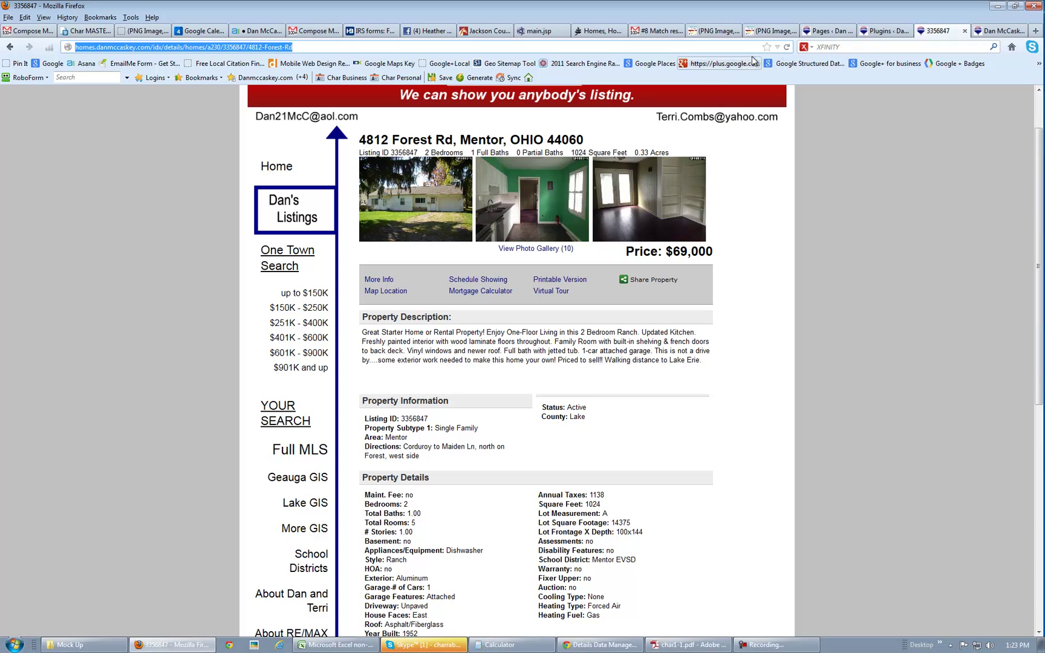
# - Reload the Firefox listing to confirm Listing Price $69,000 above Status, then return to the layout
pyautogui.click(786, 47)
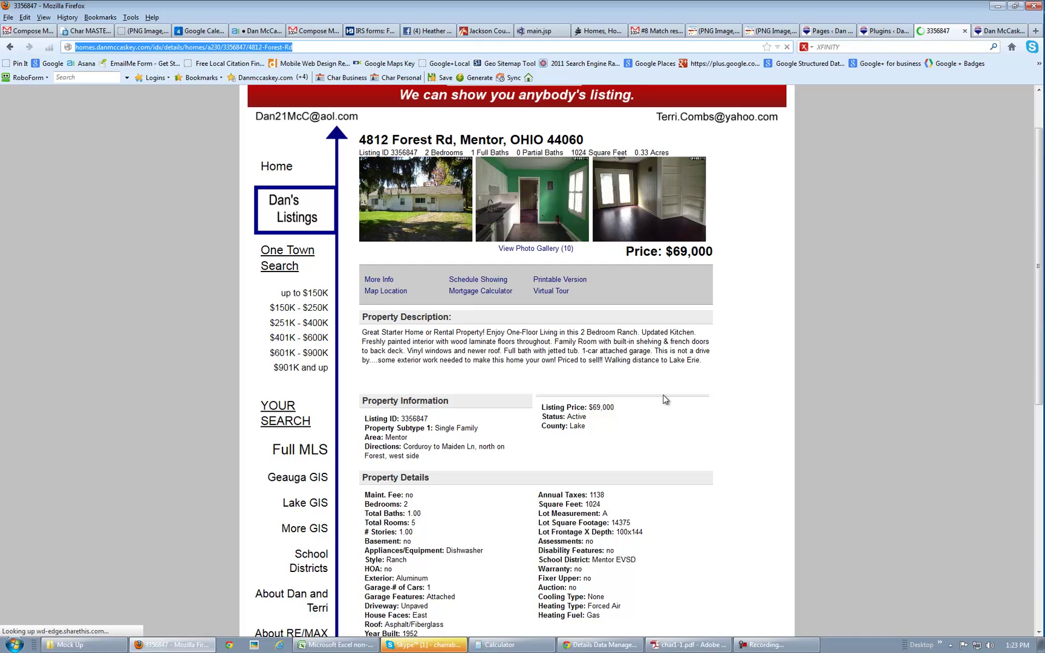
pyautogui.scroll(-2, 735, 369)
pyautogui.scroll(-5, 735, 369)
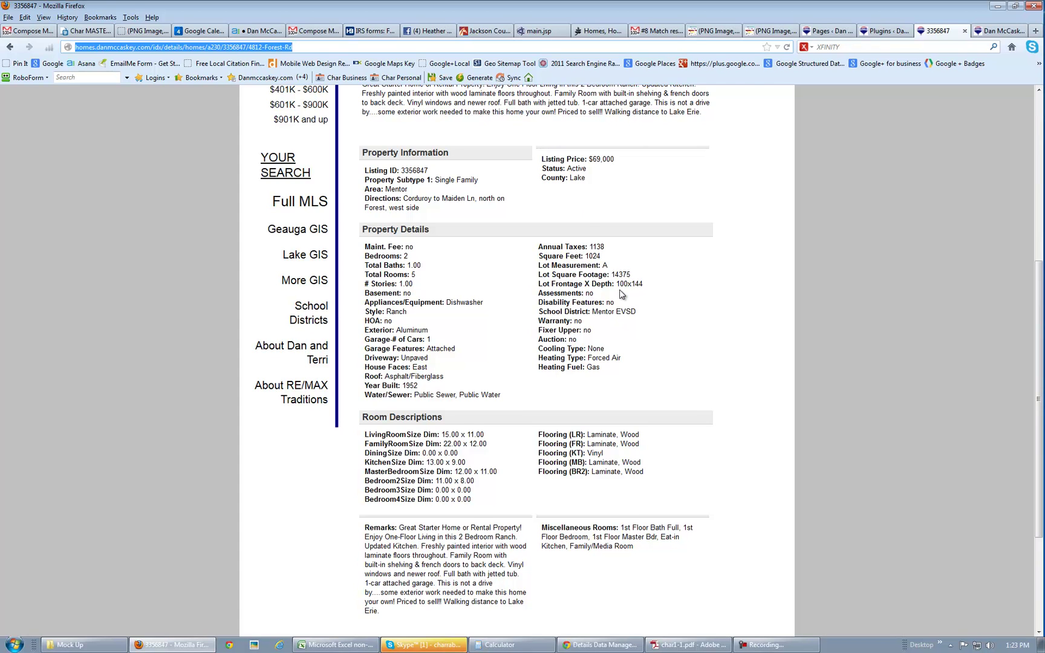
pyautogui.hotkey('alt', 'Tab')
pyautogui.scroll(-3, 514, 323)
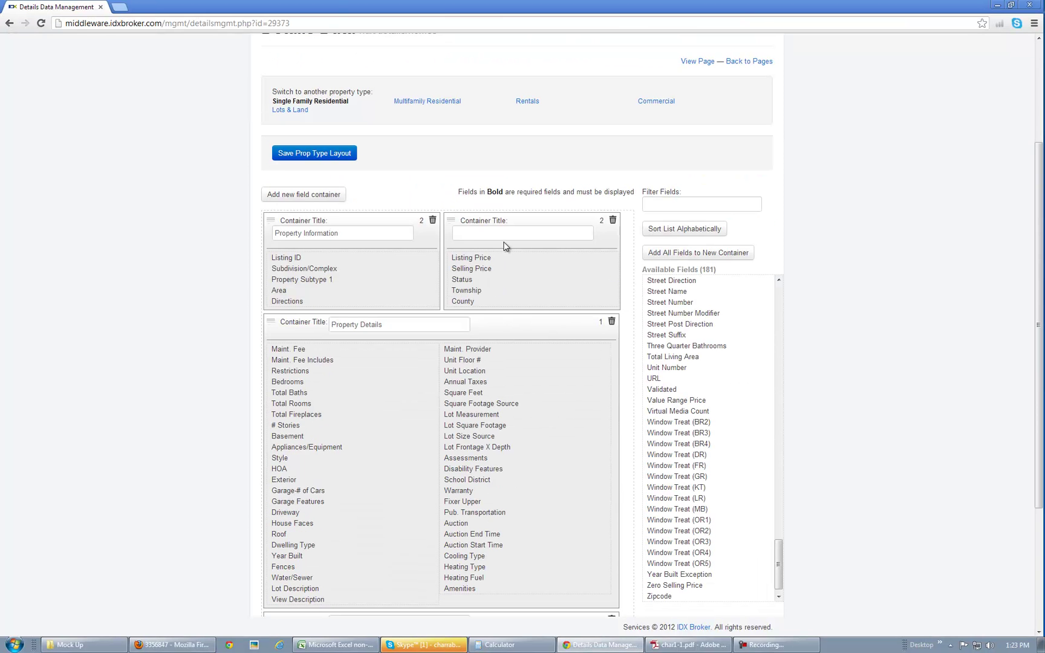
# - Widen Property Information to full width and move Area and Directions into its left column
pyautogui.click(422, 222)
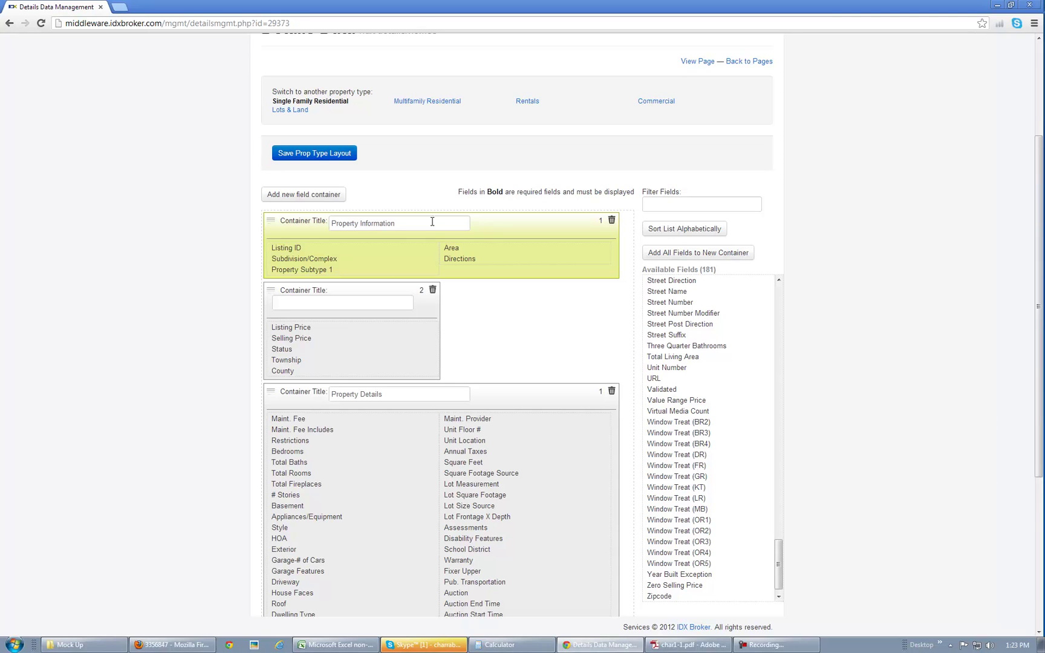
pyautogui.moveTo(454, 248); pyautogui.dragTo(302, 278)
pyautogui.moveTo(525, 257); pyautogui.dragTo(315, 293)
# - Move Listing Price, Selling Price, Status, Township and County into the right column, delete container 2, and save
pyautogui.moveTo(301, 350); pyautogui.dragTo(474, 250)
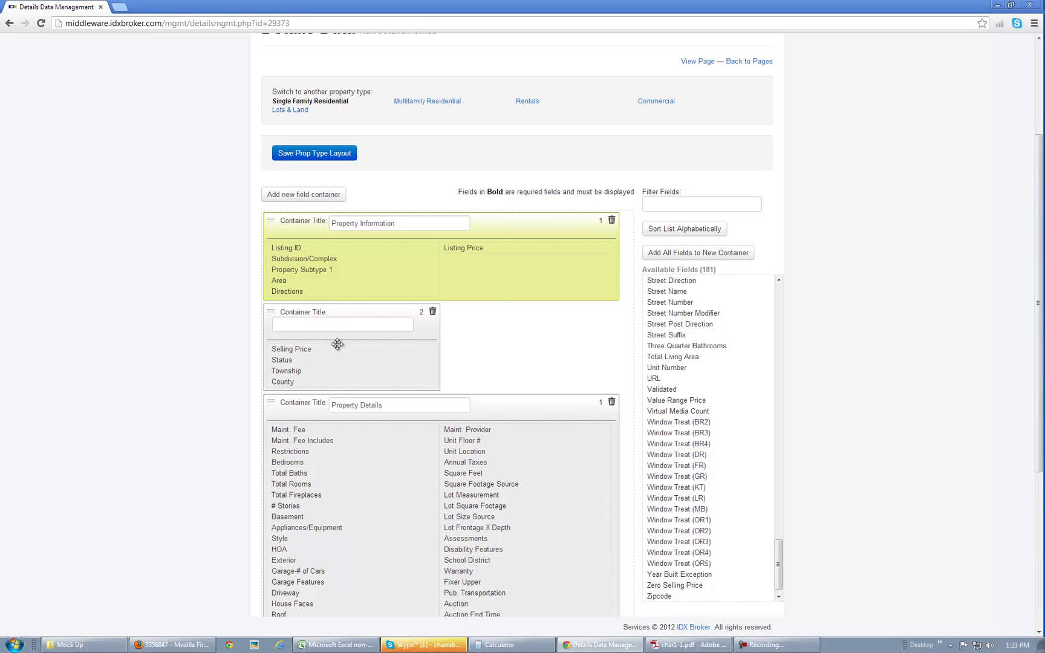
pyautogui.moveTo(334, 348); pyautogui.dragTo(477, 276)
pyautogui.moveTo(284, 349); pyautogui.dragTo(463, 270)
pyautogui.moveTo(296, 350); pyautogui.dragTo(464, 280)
pyautogui.moveTo(290, 346); pyautogui.dragTo(462, 291)
pyautogui.click(433, 312)
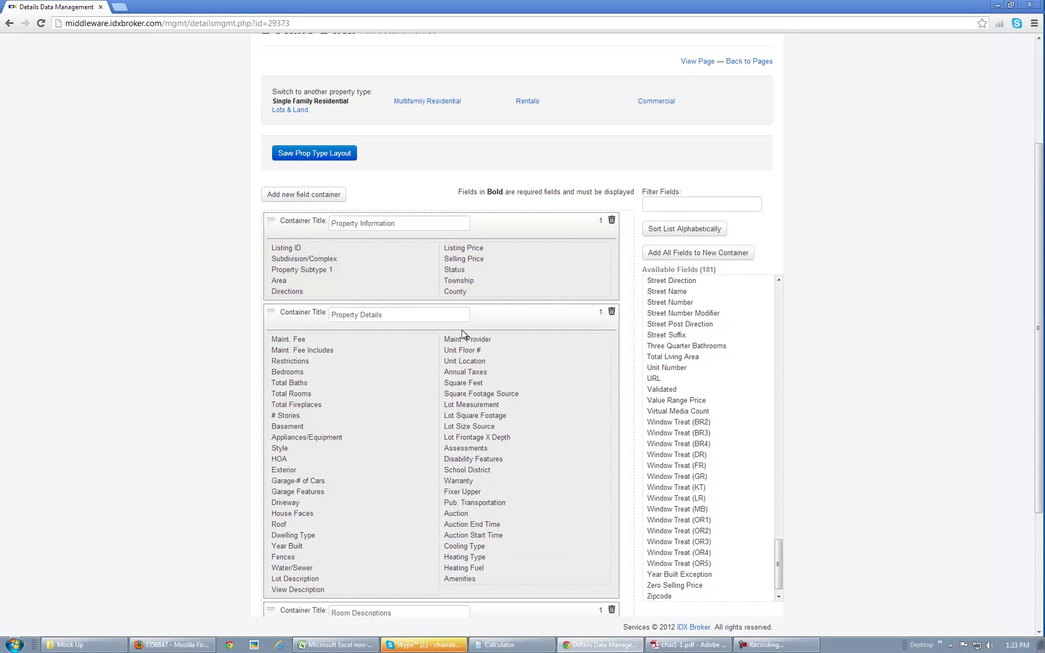
pyautogui.click(348, 156)
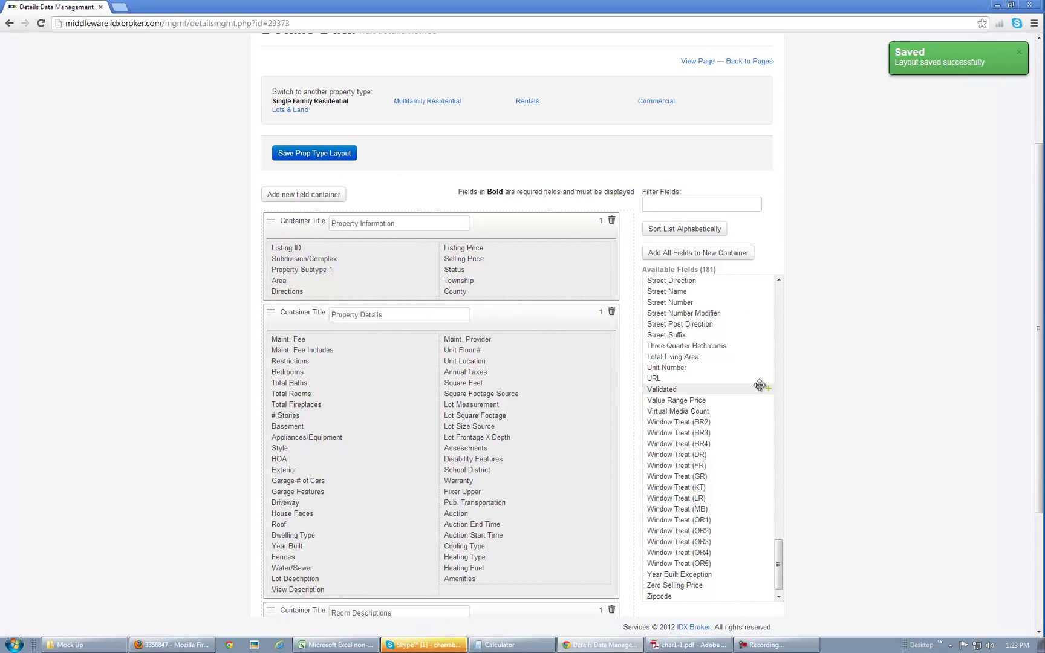
# - Title the two bottom containers Remarks and Miscellaneous Rooms
pyautogui.click(387, 315)
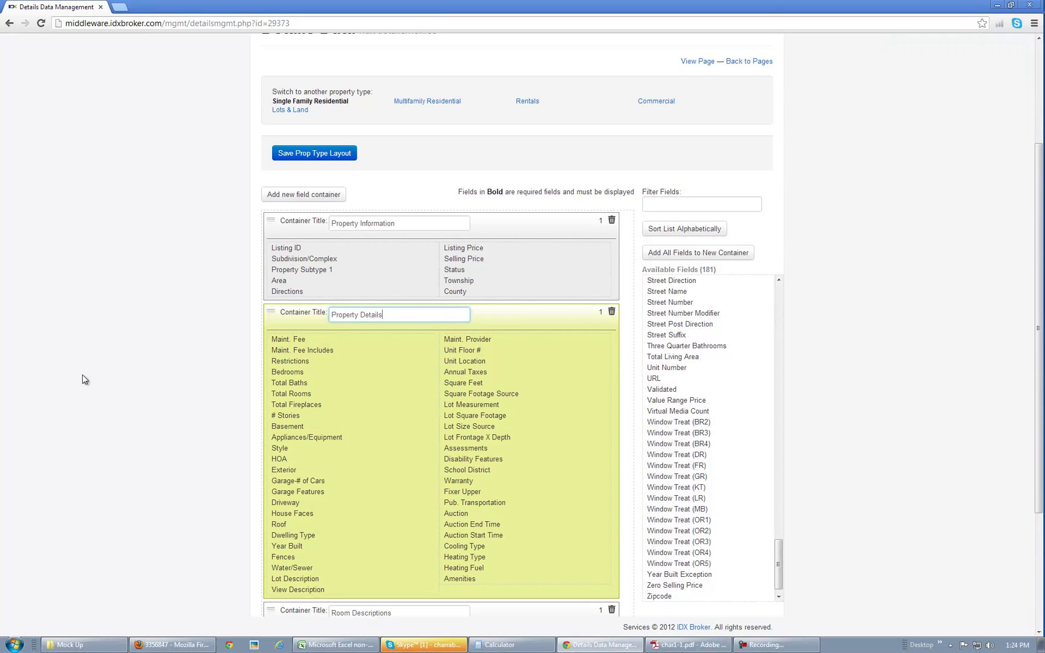
pyautogui.scroll(-3, 139, 368)
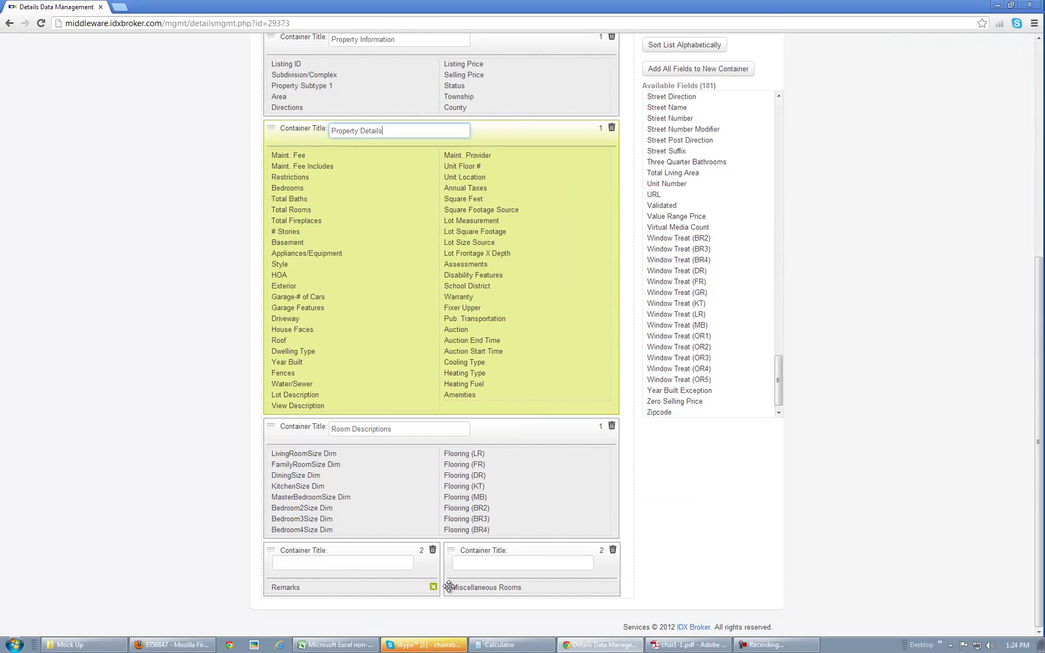
pyautogui.click(356, 562)
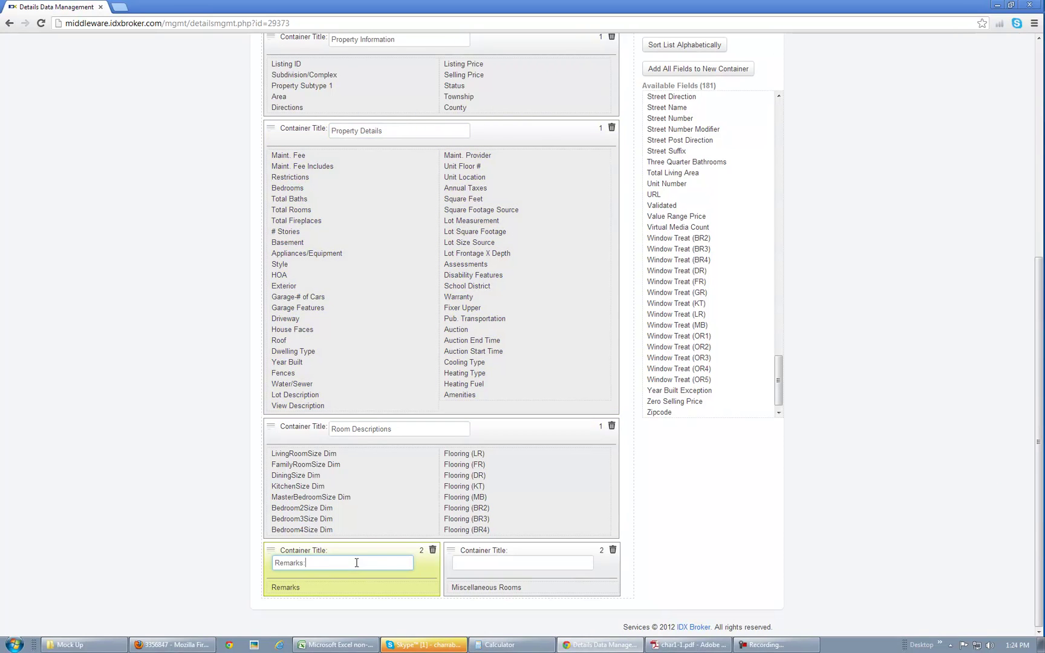
pyautogui.click(521, 563)
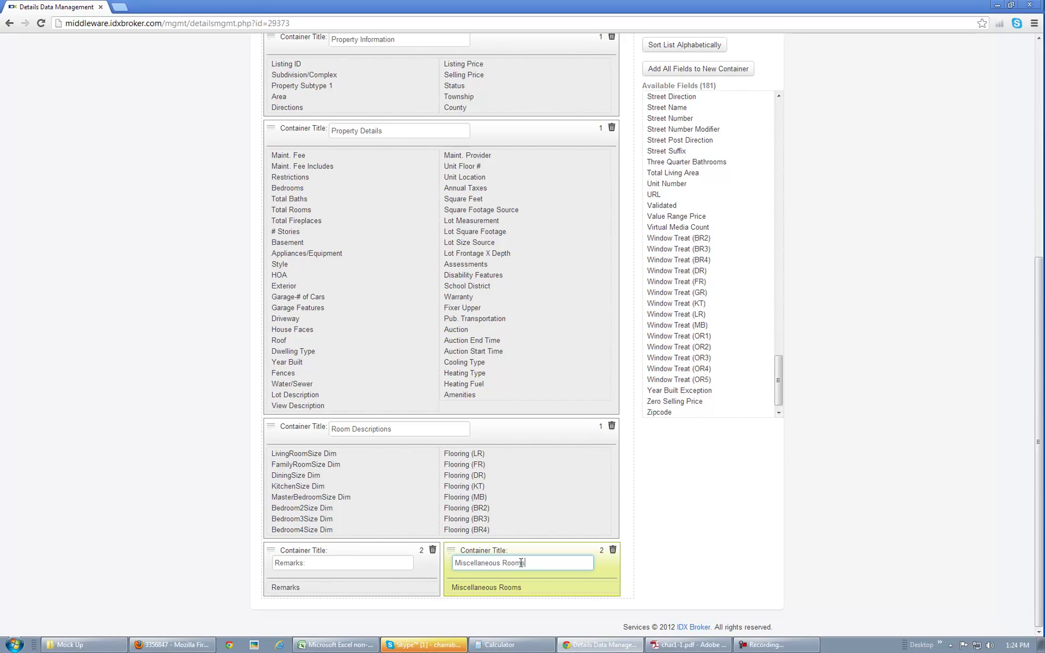
# - Save the property type layout and bring up the live listing in Firefox
pyautogui.scroll(6, 661, 519)
pyautogui.click(305, 316)
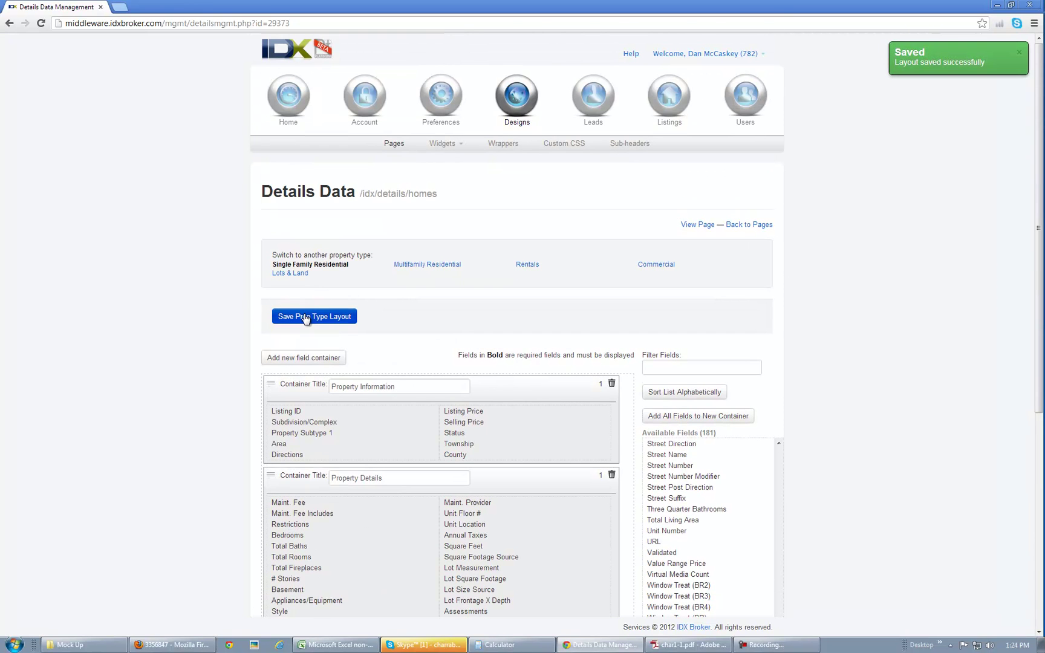
pyautogui.click(199, 646)
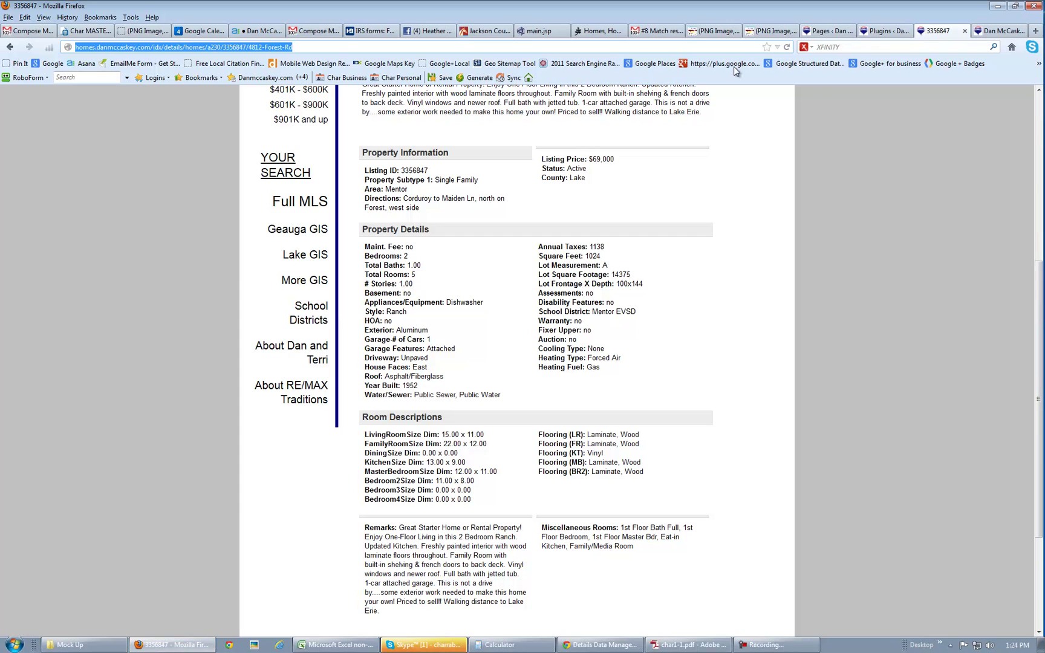